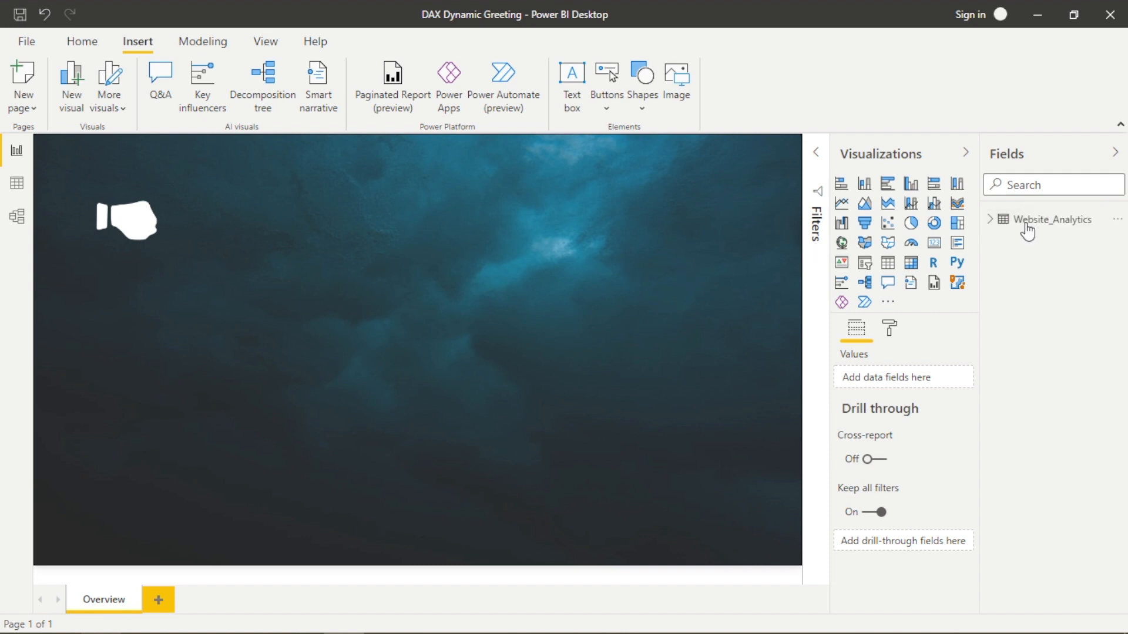
# Step: Create a new measure named Greeting in the Website_Analytics table
pyautogui.click(1118, 221)
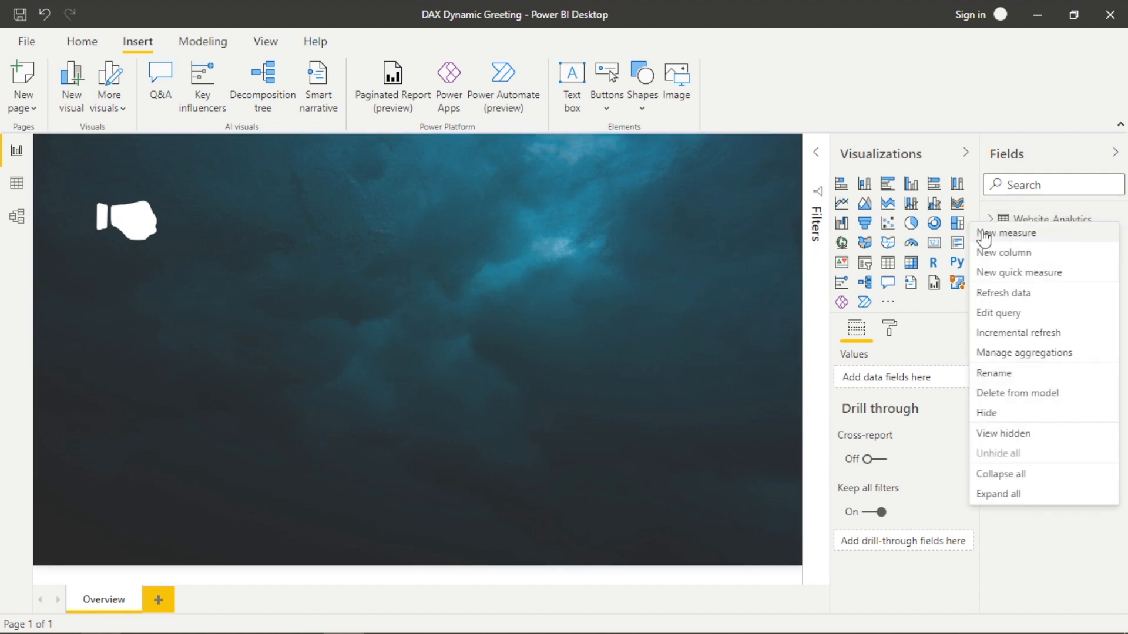
pyautogui.click(983, 234)
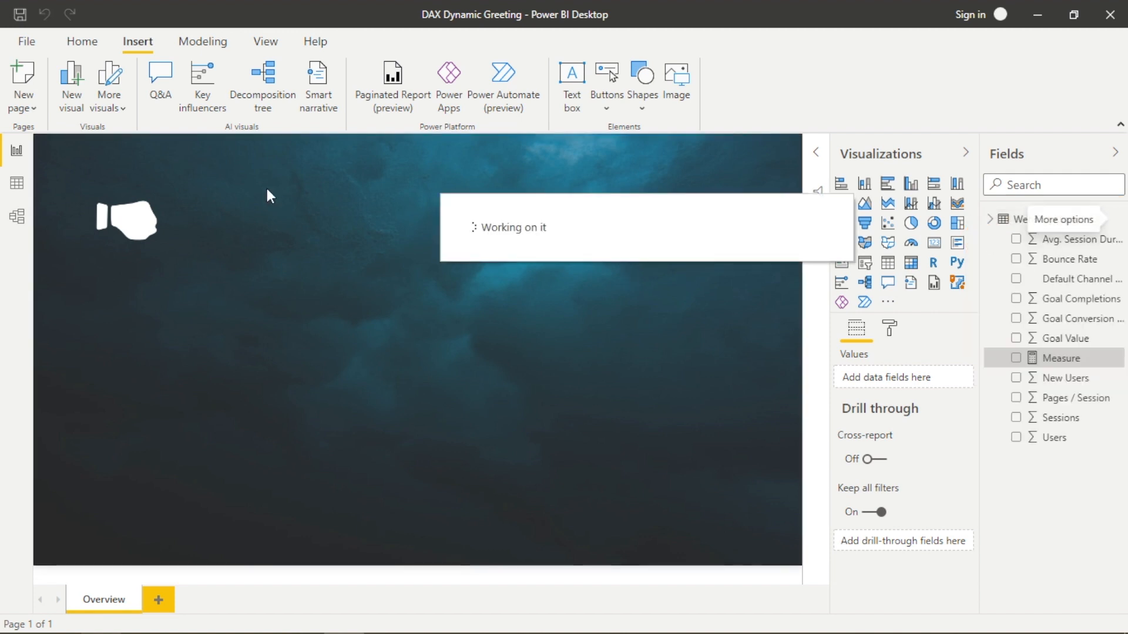
pyautogui.click(154, 145)
pyautogui.press('BackSpace')
pyautogui.press('BackSpace')
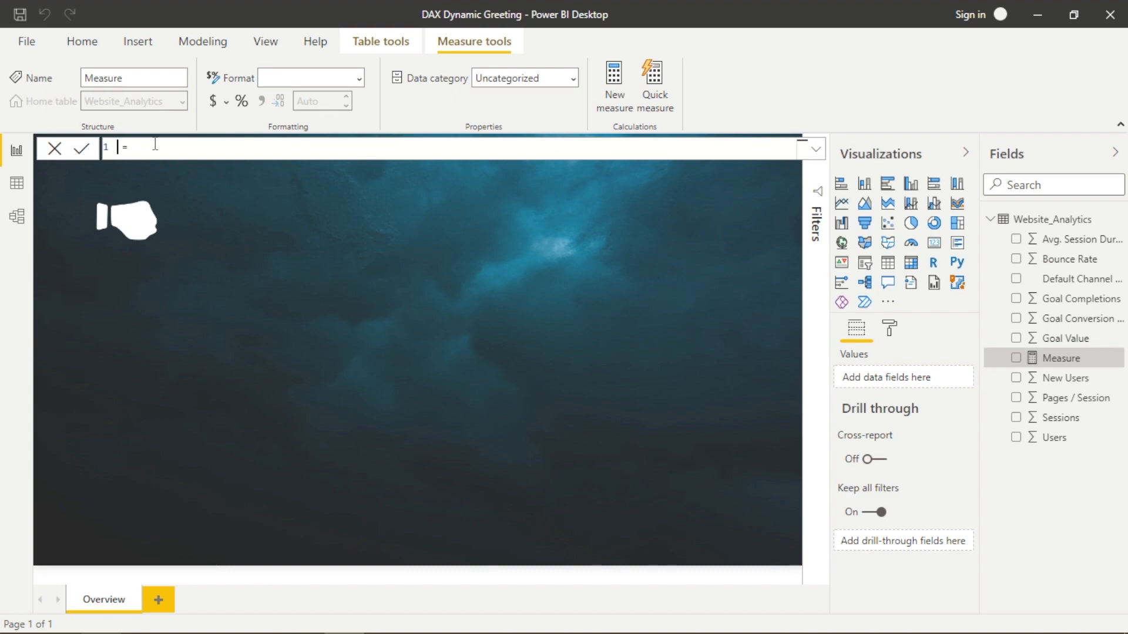
pyautogui.write('Greeting')
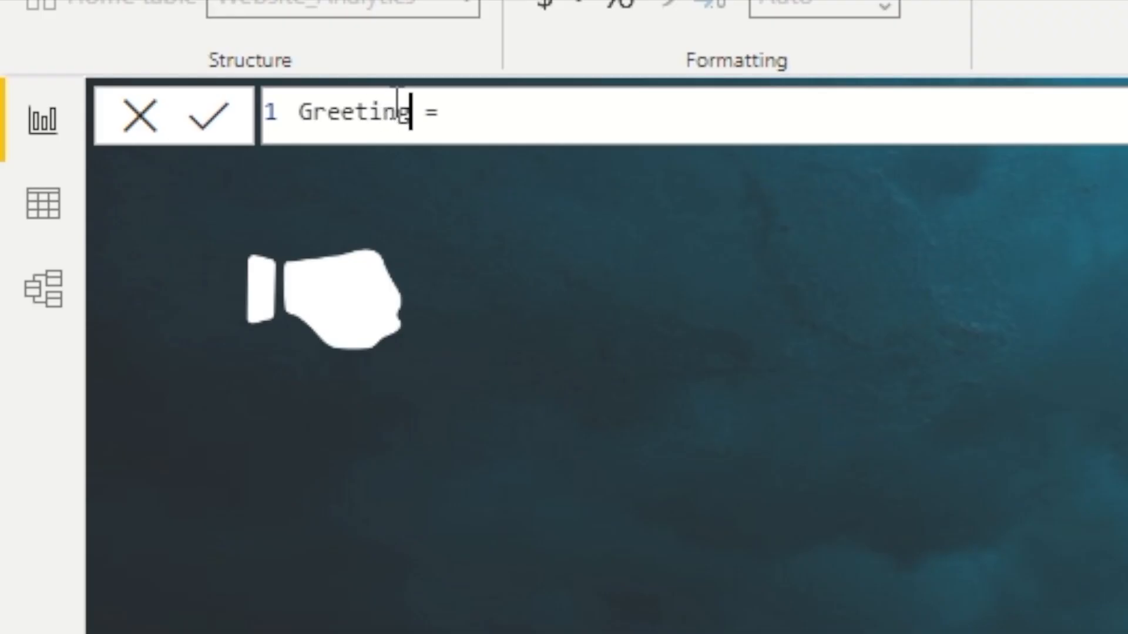
# Step: Define the variable __User as USERNAME() on its own line below the measure name
pyautogui.click(193, 145)
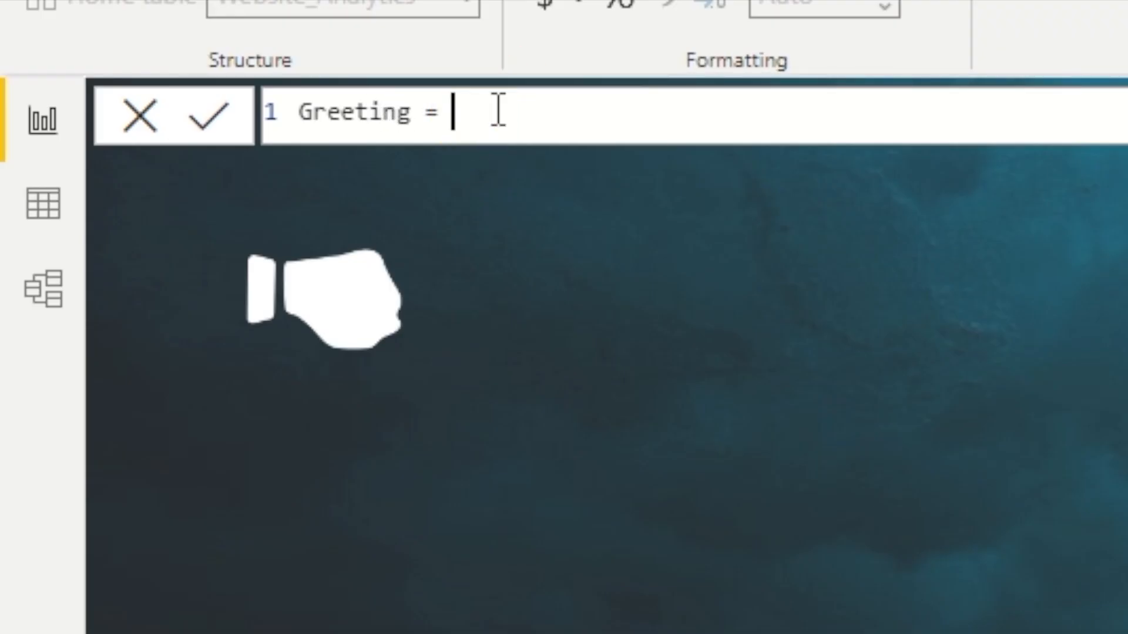
pyautogui.write('VAR')
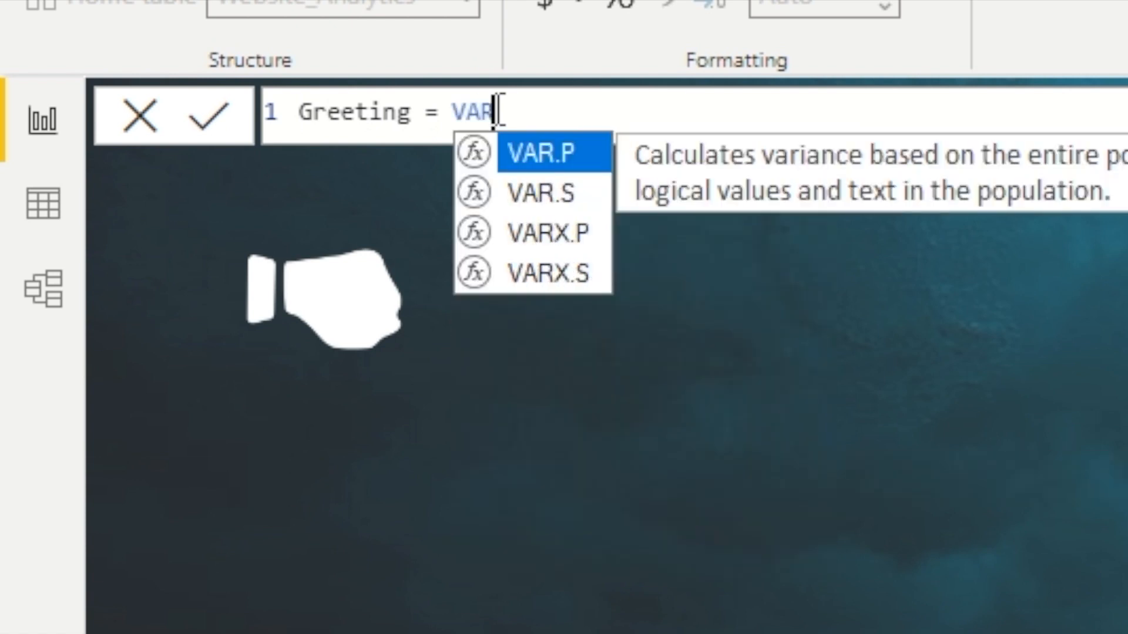
pyautogui.press('Escape')
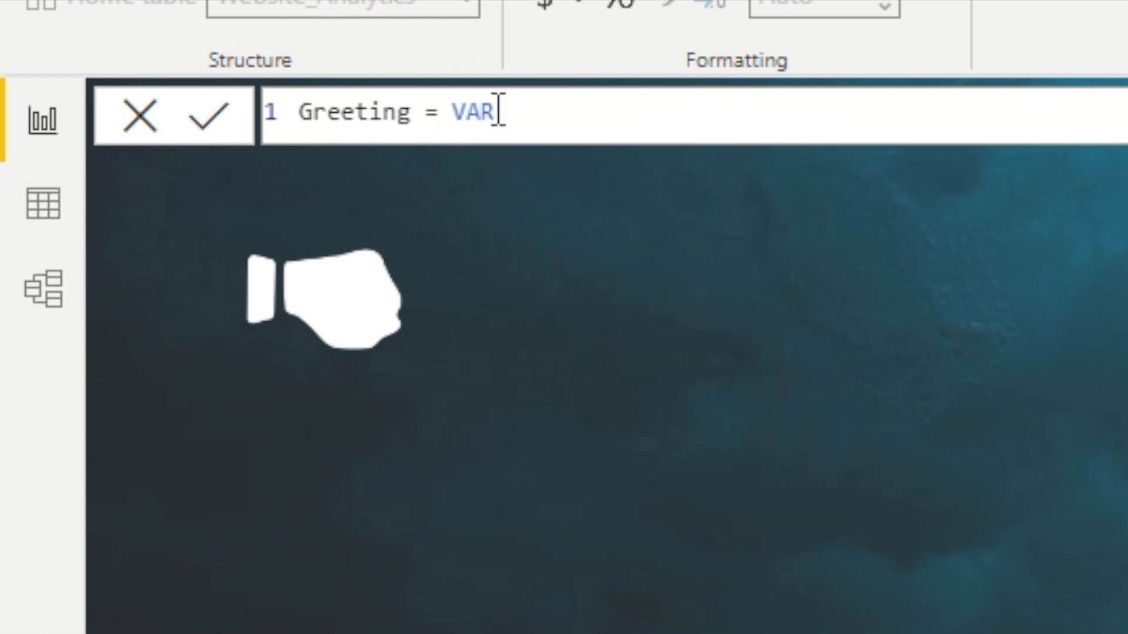
pyautogui.write('__User')
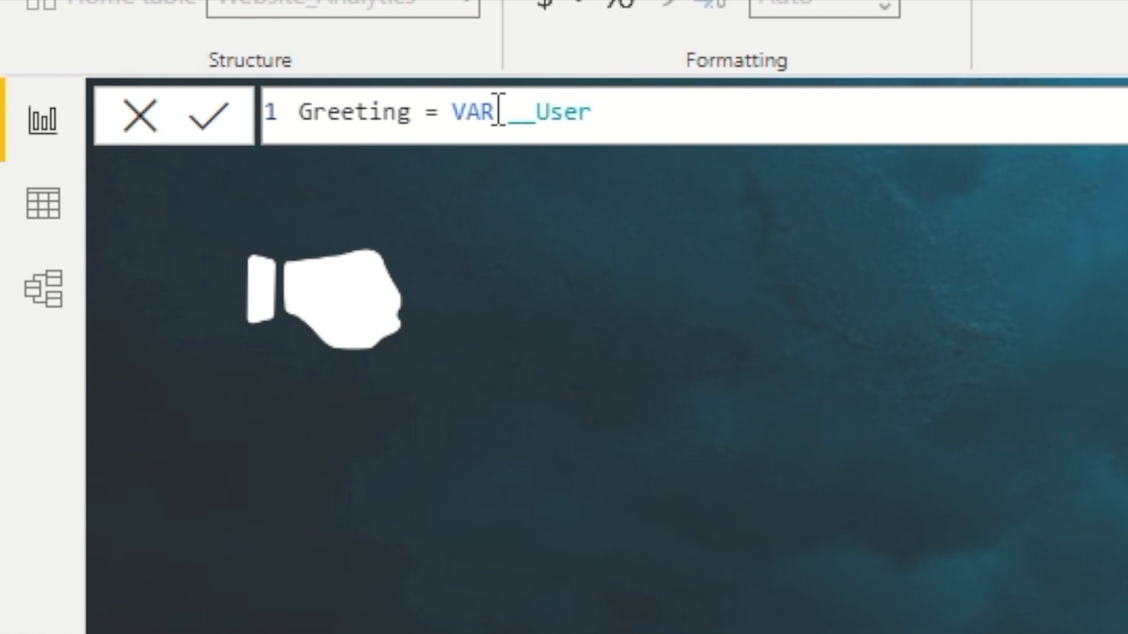
pyautogui.write(' = US')
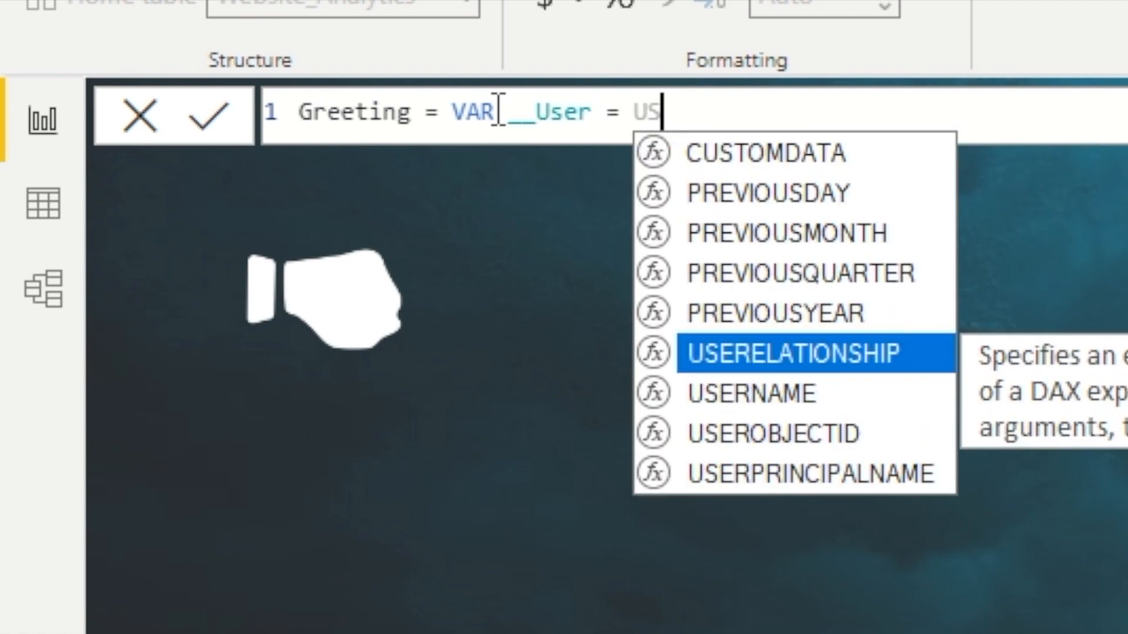
pyautogui.press('BackSpace')
pyautogui.write('ser')
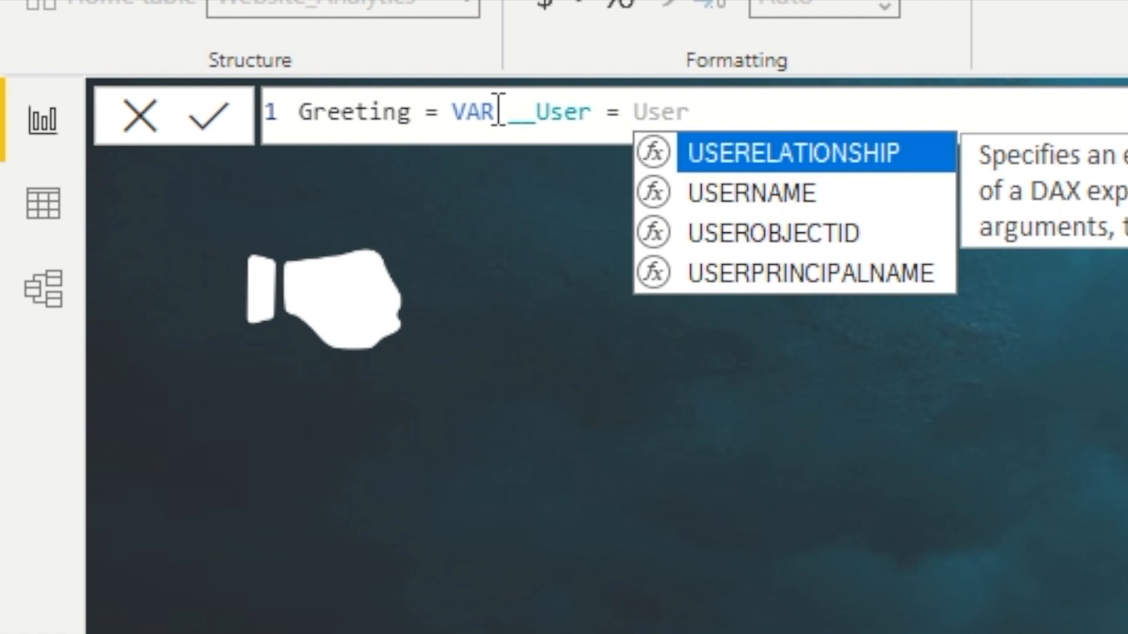
pyautogui.press('Down')
pyautogui.press('Tab')
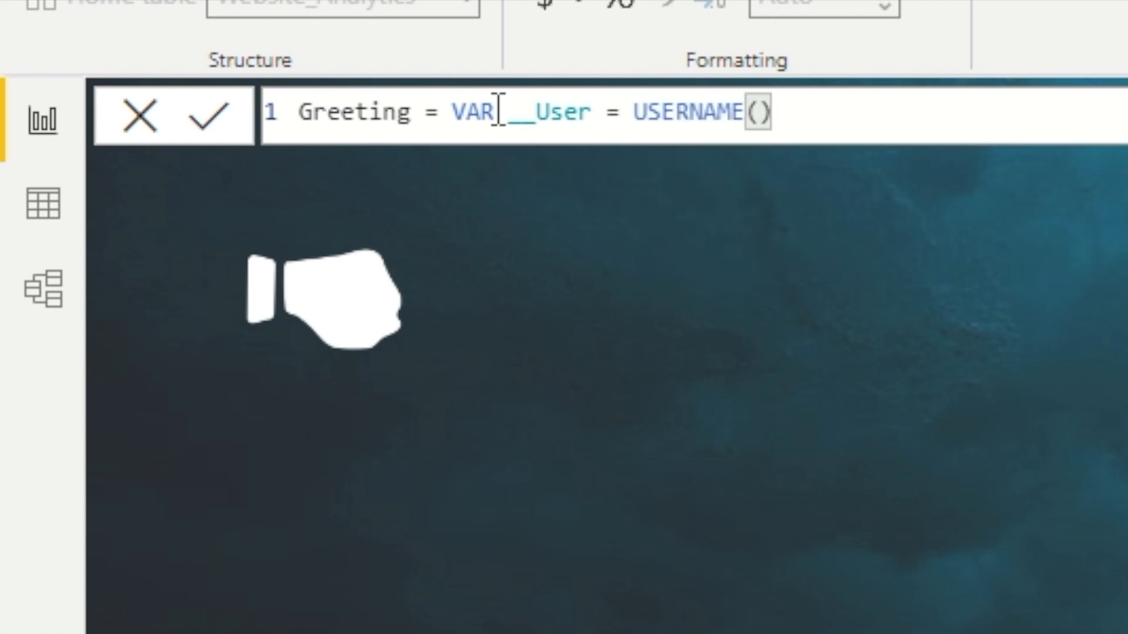
pyautogui.hotkey('shift', 'Return')
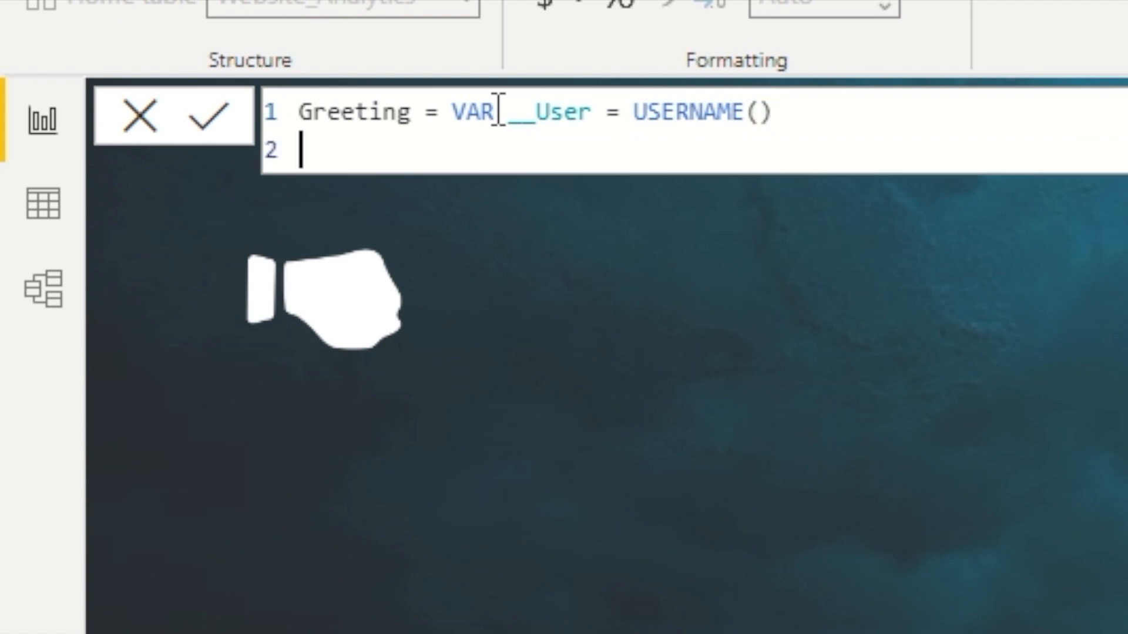
pyautogui.click(451, 111)
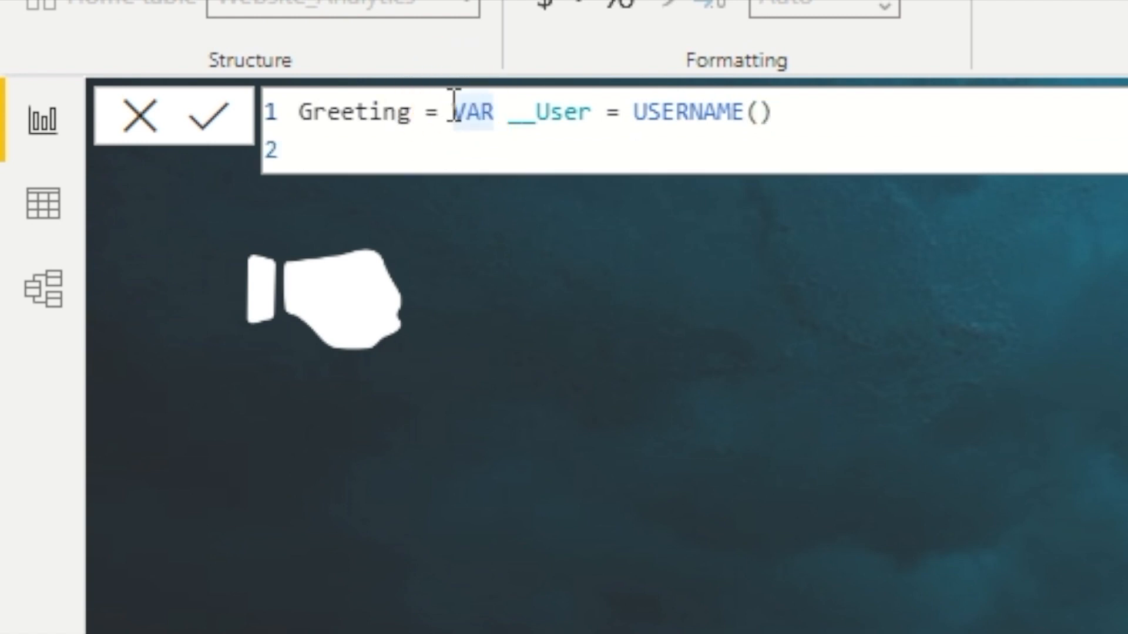
pyautogui.hotkey('shift', 'Return')
# Step: Add a variable __Hour on the line below __User, defined as HOUR(NOW())
pyautogui.click(374, 167)
pyautogui.click(329, 178)
pyautogui.write('VAR ')
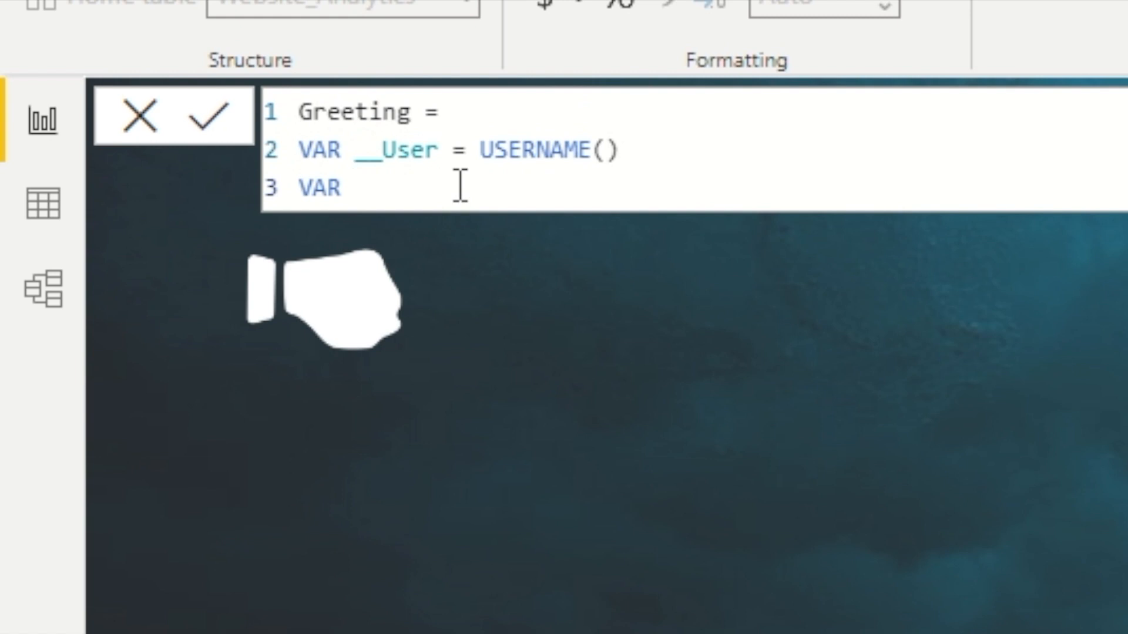
pyautogui.write('__Hour')
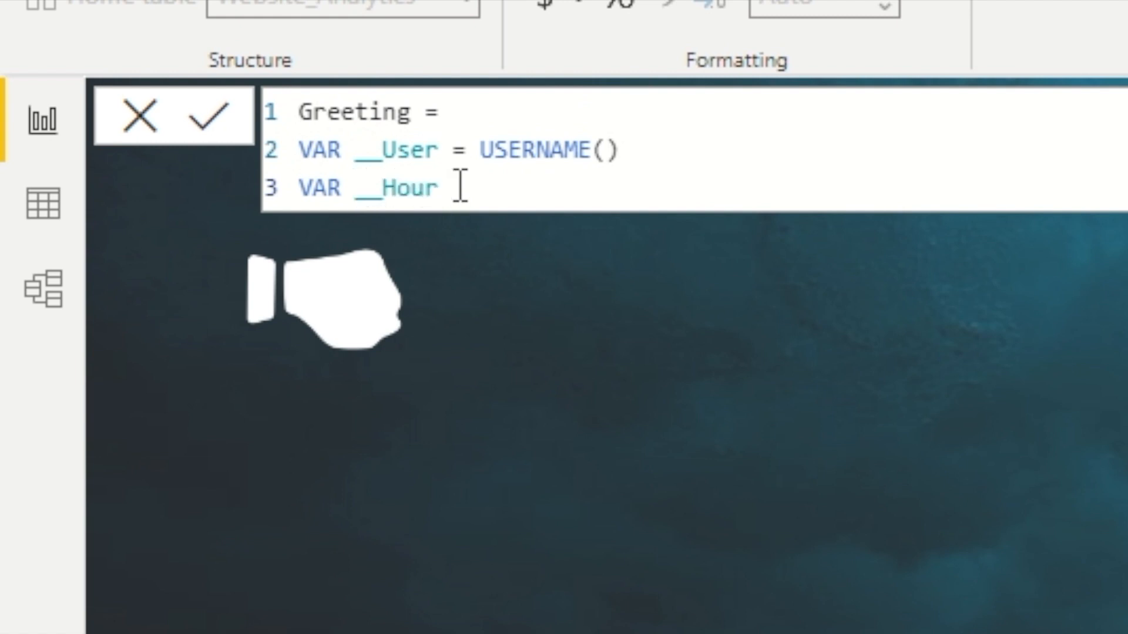
pyautogui.write(' = Hour')
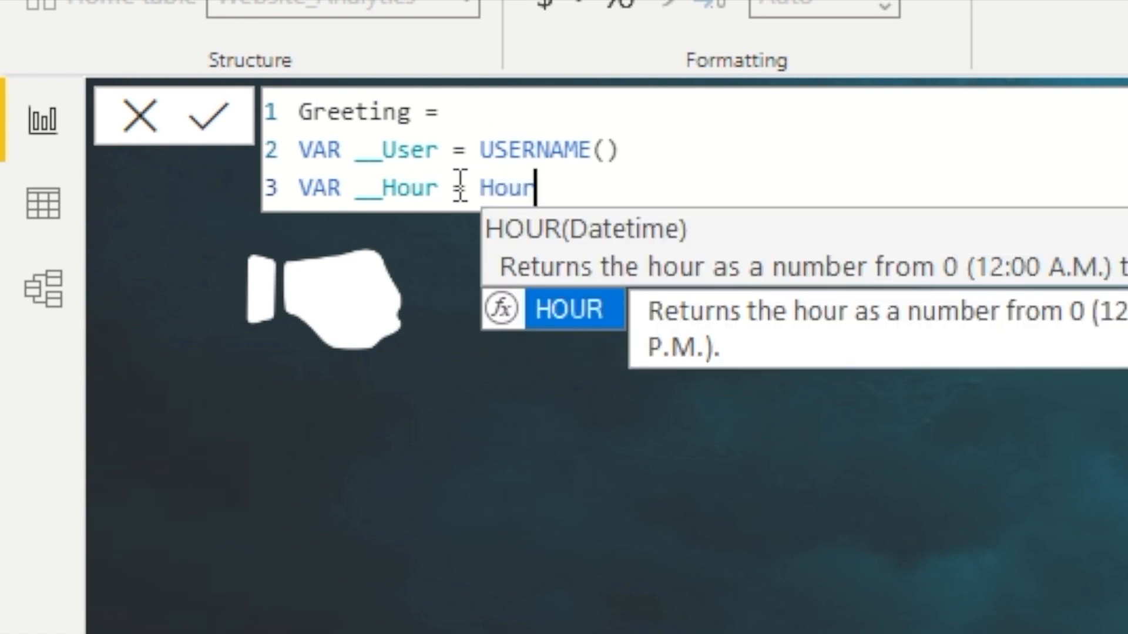
pyautogui.press('Tab')
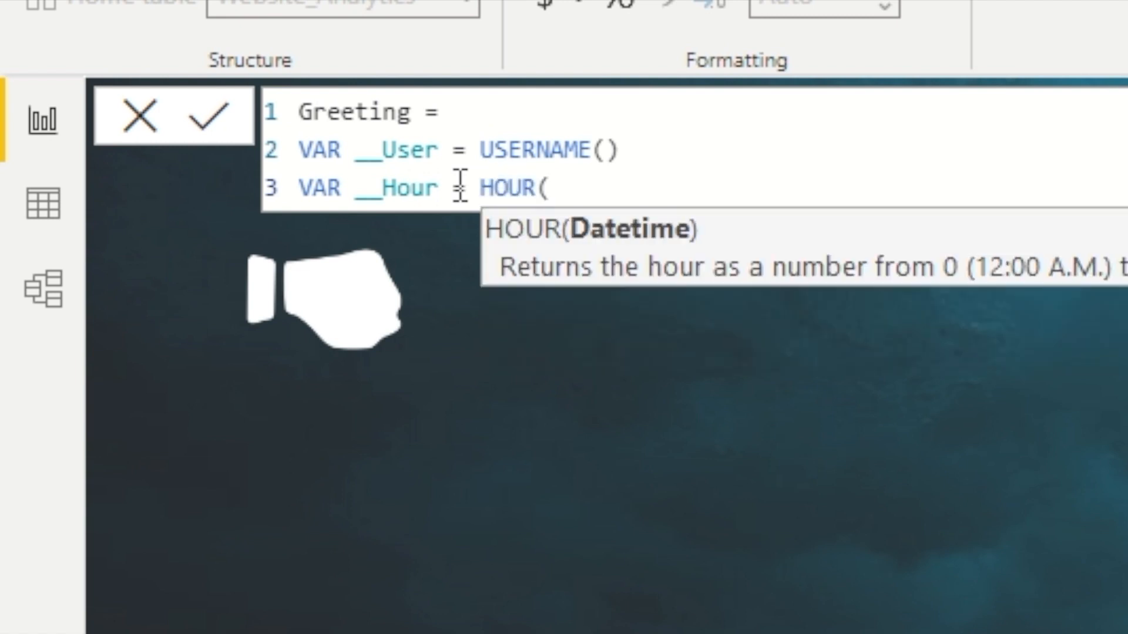
pyautogui.write('Now')
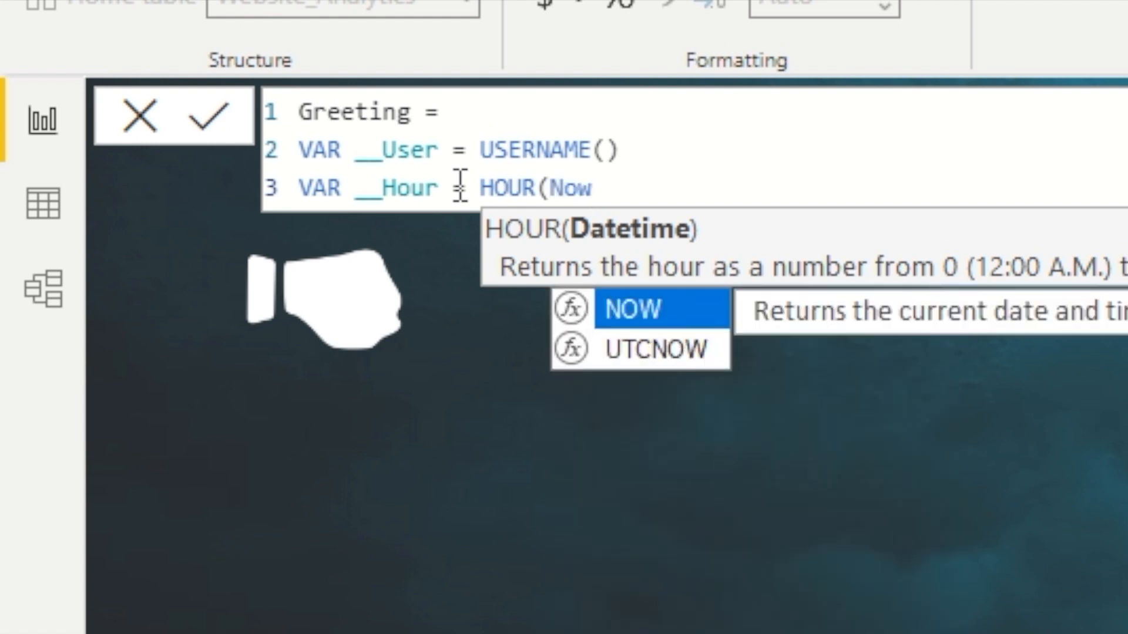
pyautogui.press('Tab')
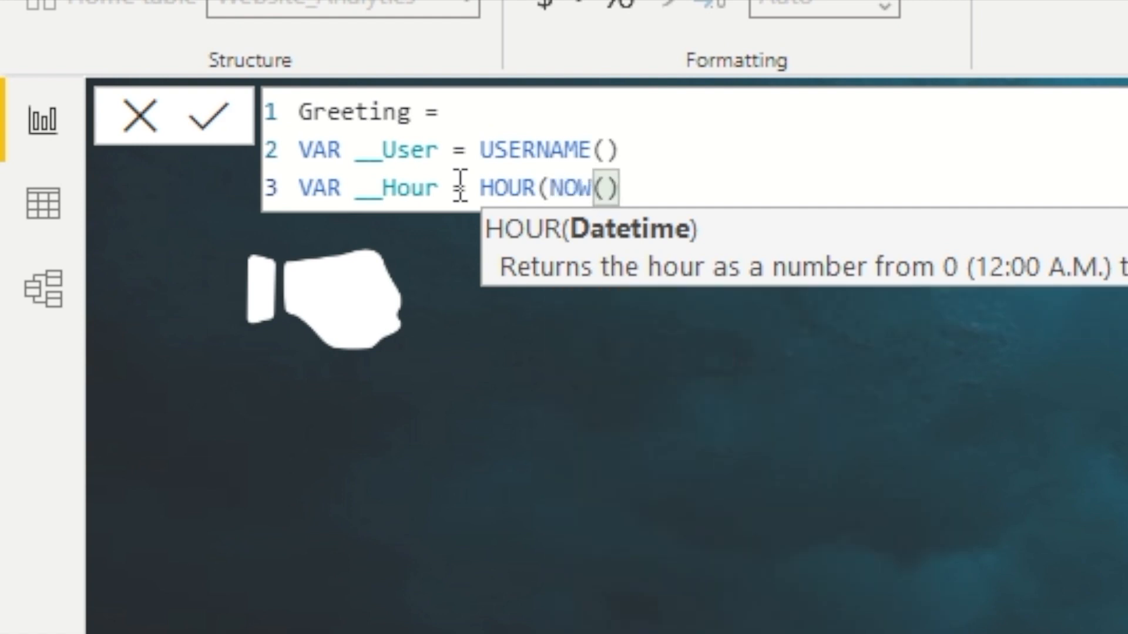
pyautogui.write(')')
pyautogui.hotkey('shift', 'Return')
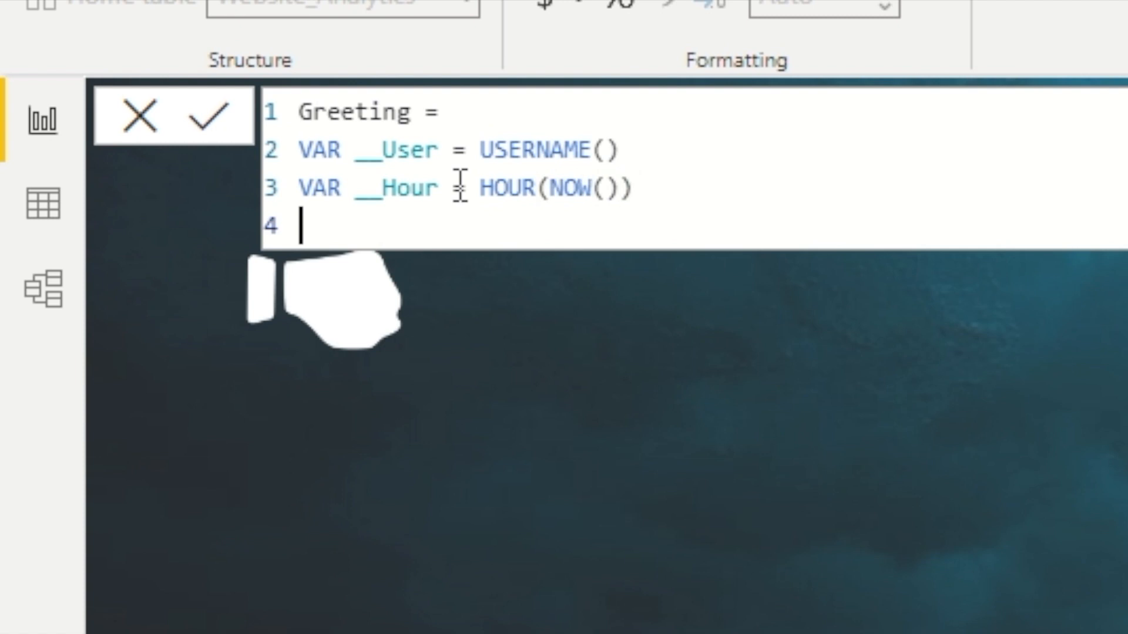
# Step: Add a variable __Prefix and start its value as a SWITCH function with TRUE() as the expression, splitting it over separate lines
pyautogui.write('VAR __Pre')
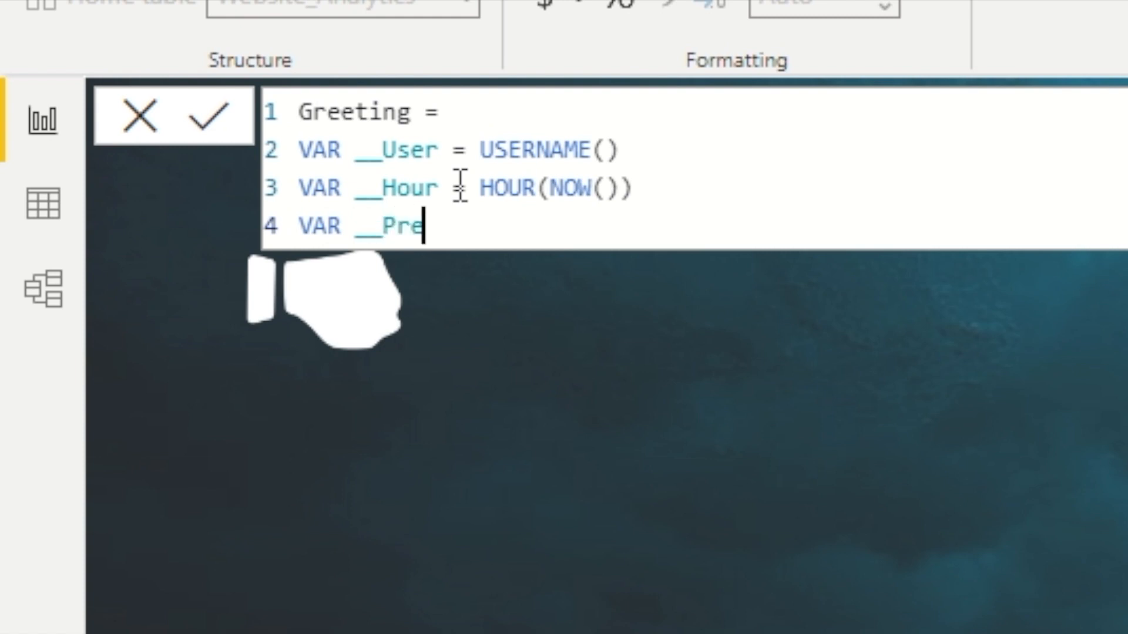
pyautogui.write('fix =')
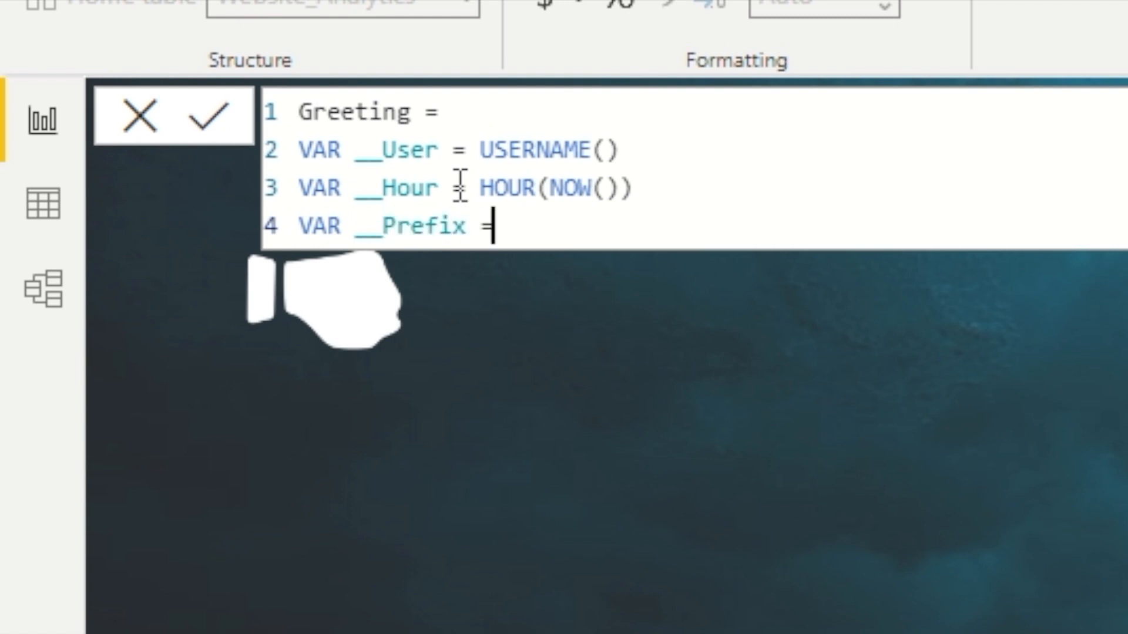
pyautogui.hotkey('shift', 'Return')
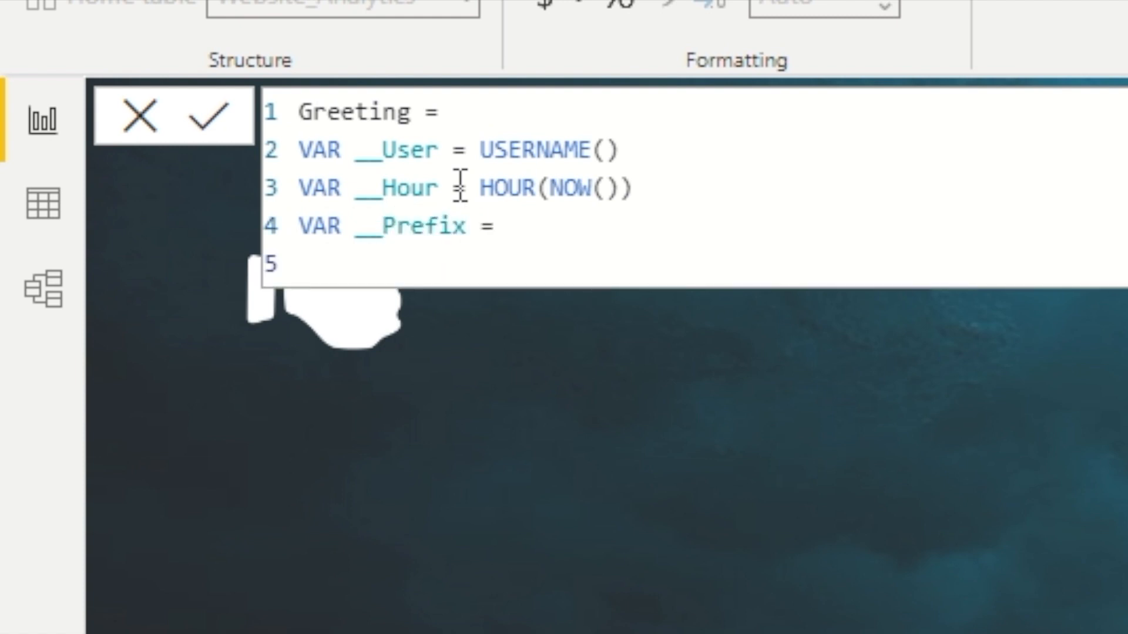
pyautogui.write('Switch')
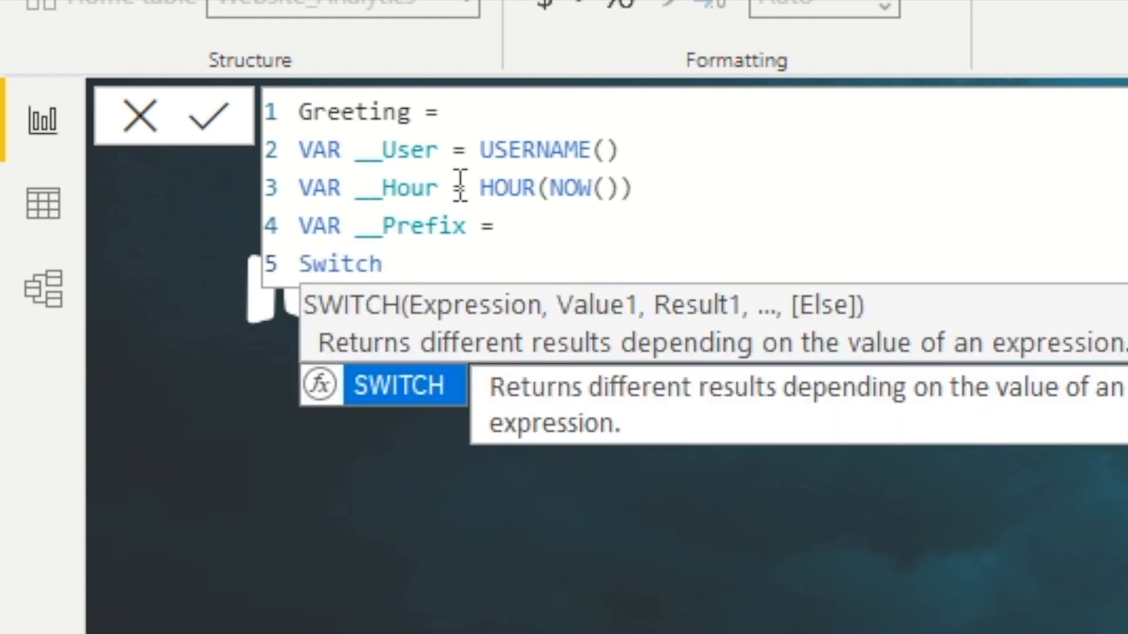
pyautogui.press('Tab')
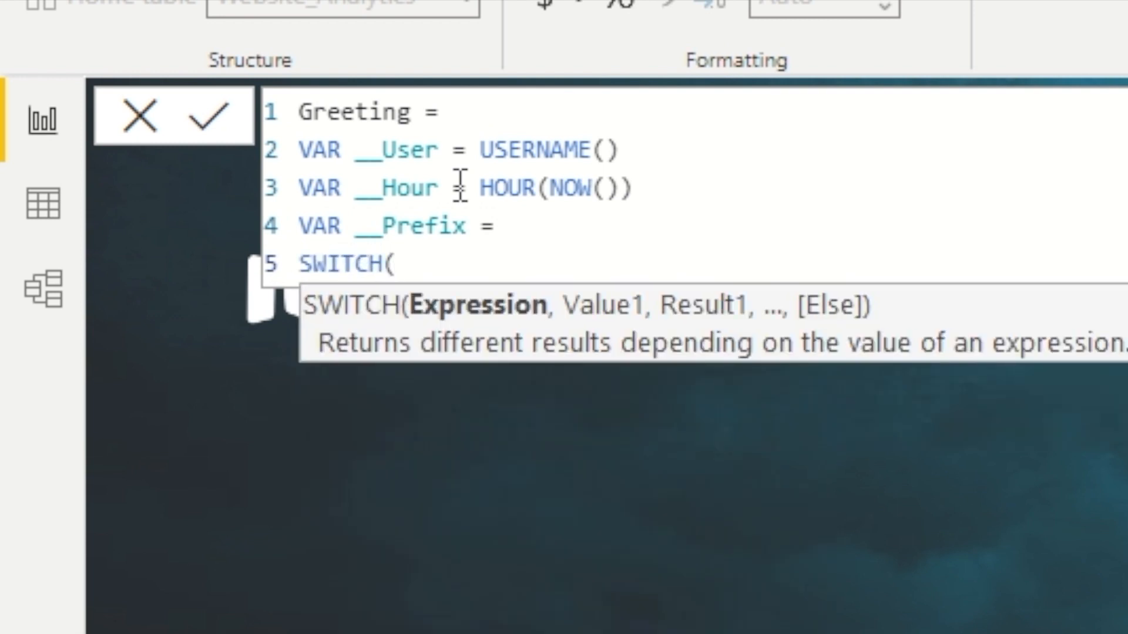
pyautogui.hotkey('shift', 'Return')
pyautogui.write('TRUE(')
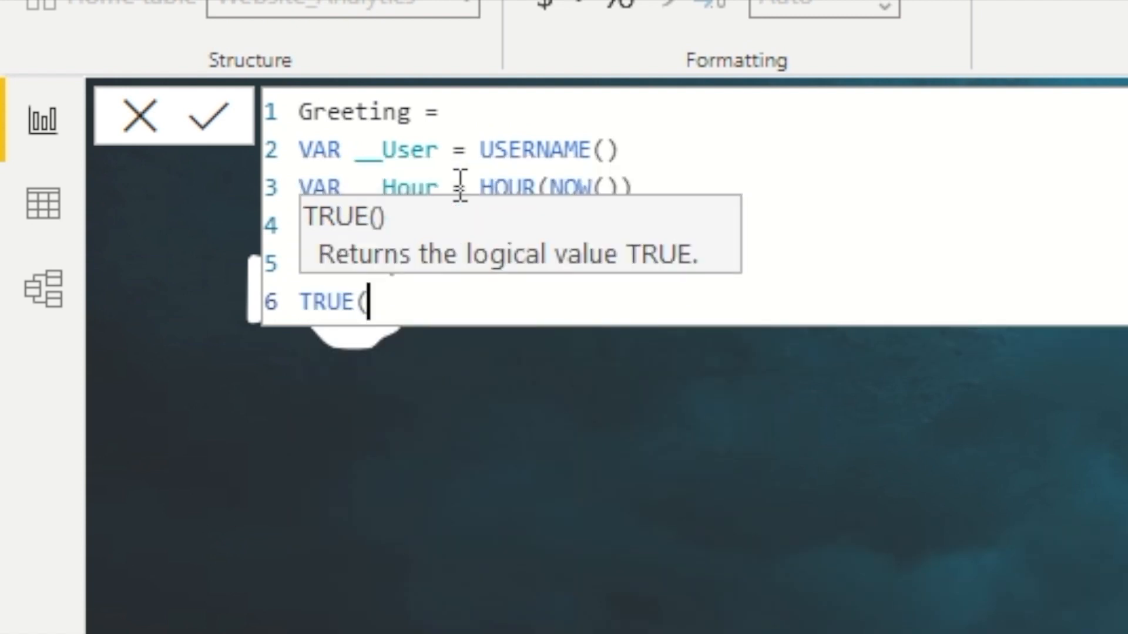
pyautogui.write(')')
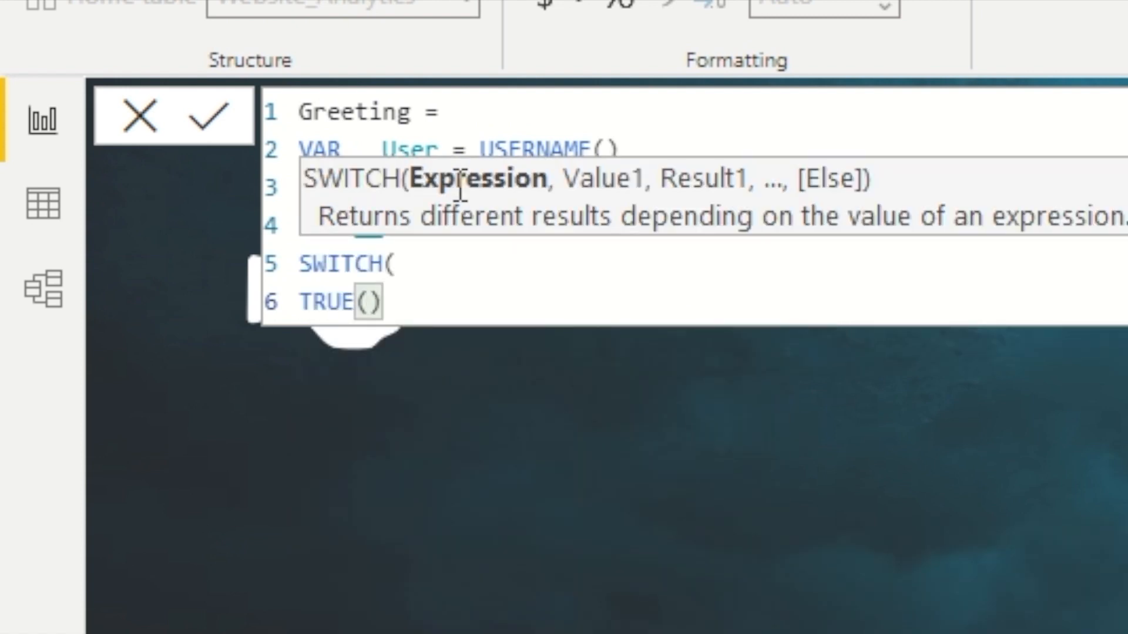
pyautogui.write(',')
pyautogui.hotkey('shift', 'Return')
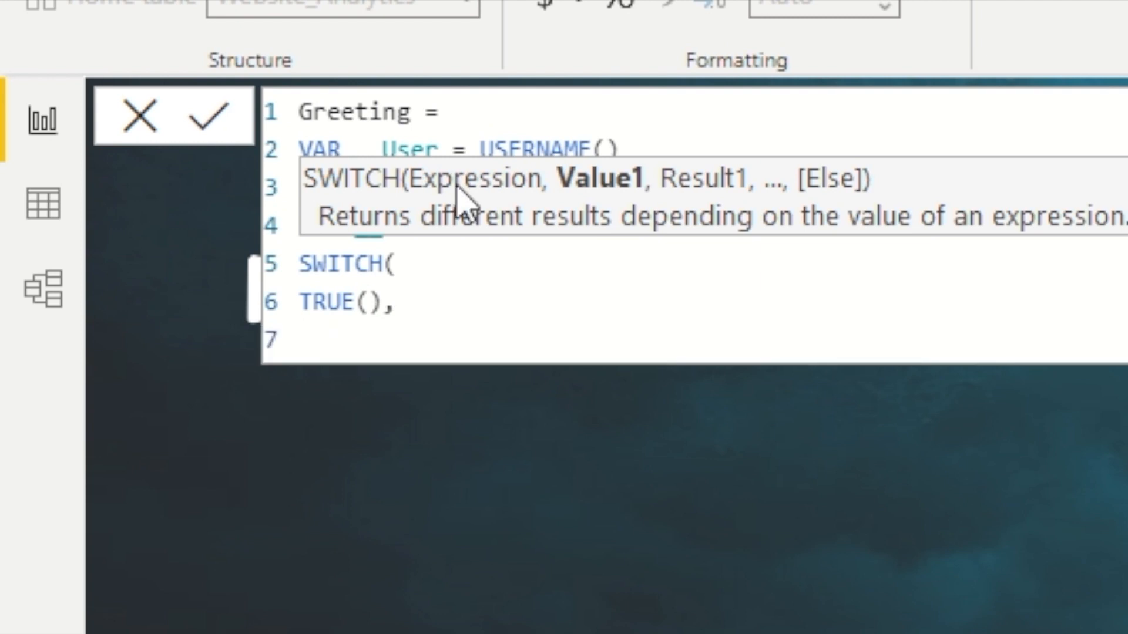
# Step: Add the first SWITCH condition, __Hour < 12, with the result "Good Morning"
pyautogui.write('__Hour')
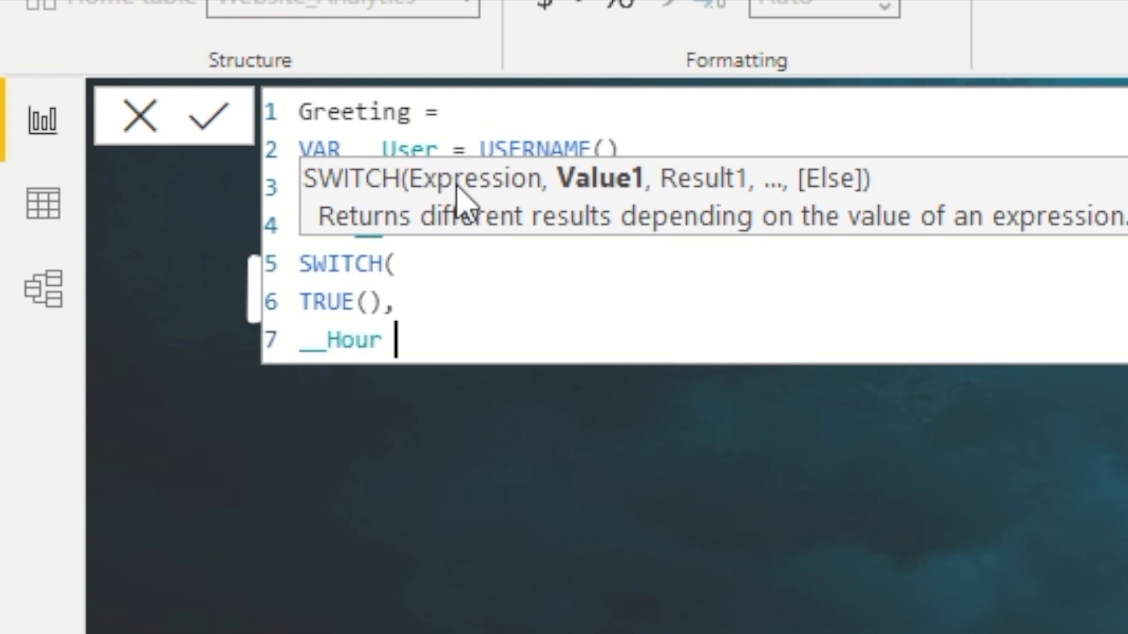
pyautogui.write(' < 12')
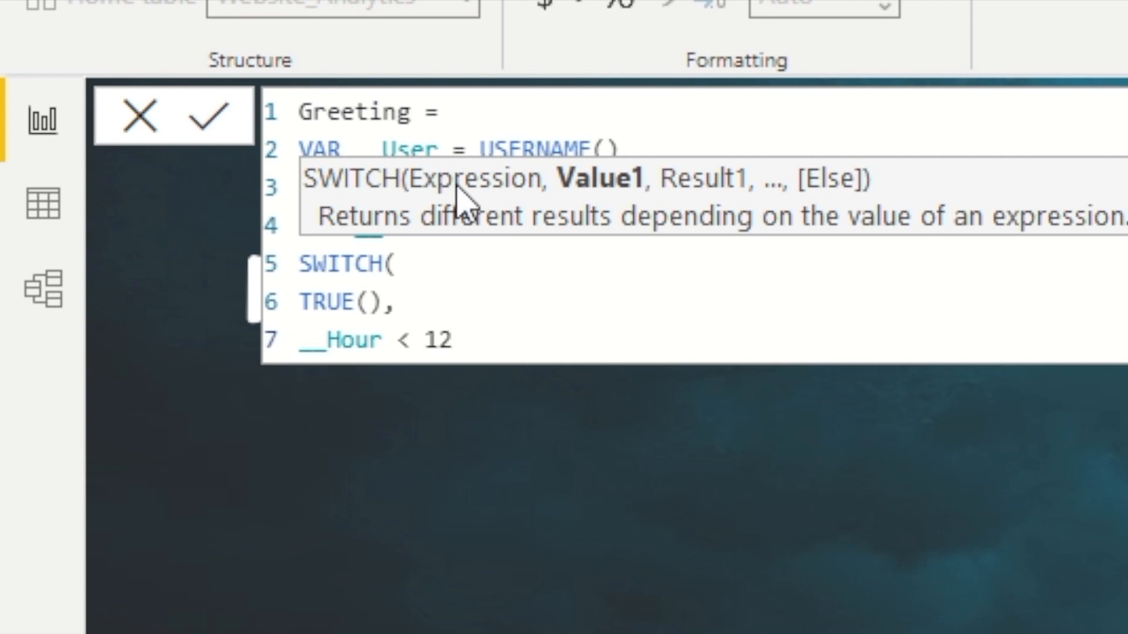
pyautogui.write(', "Good Morning"')
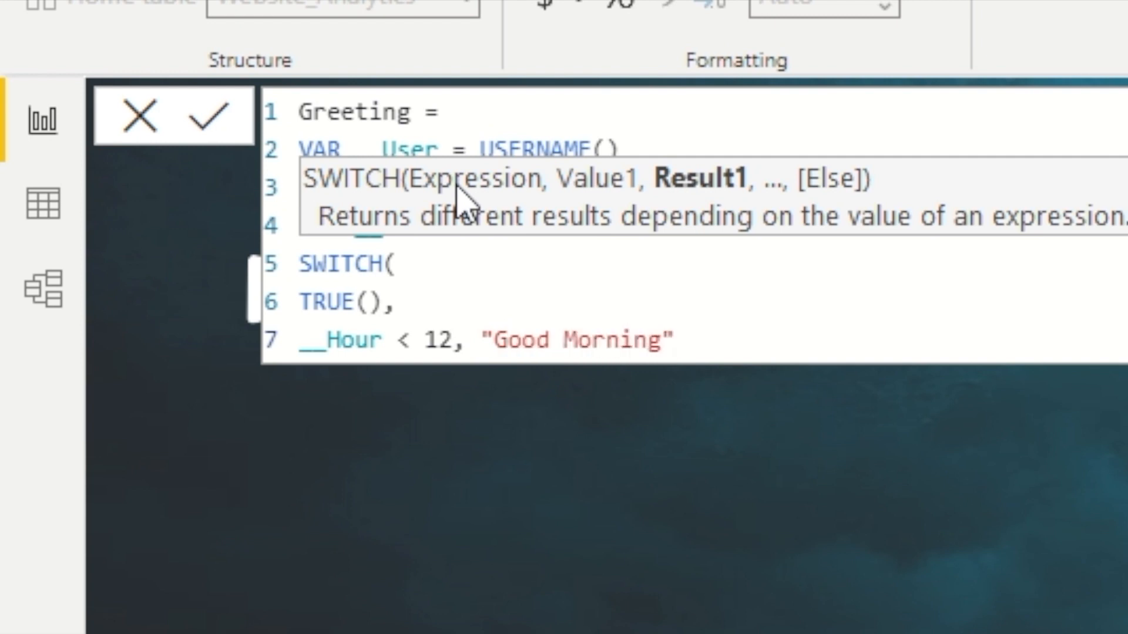
pyautogui.write(',')
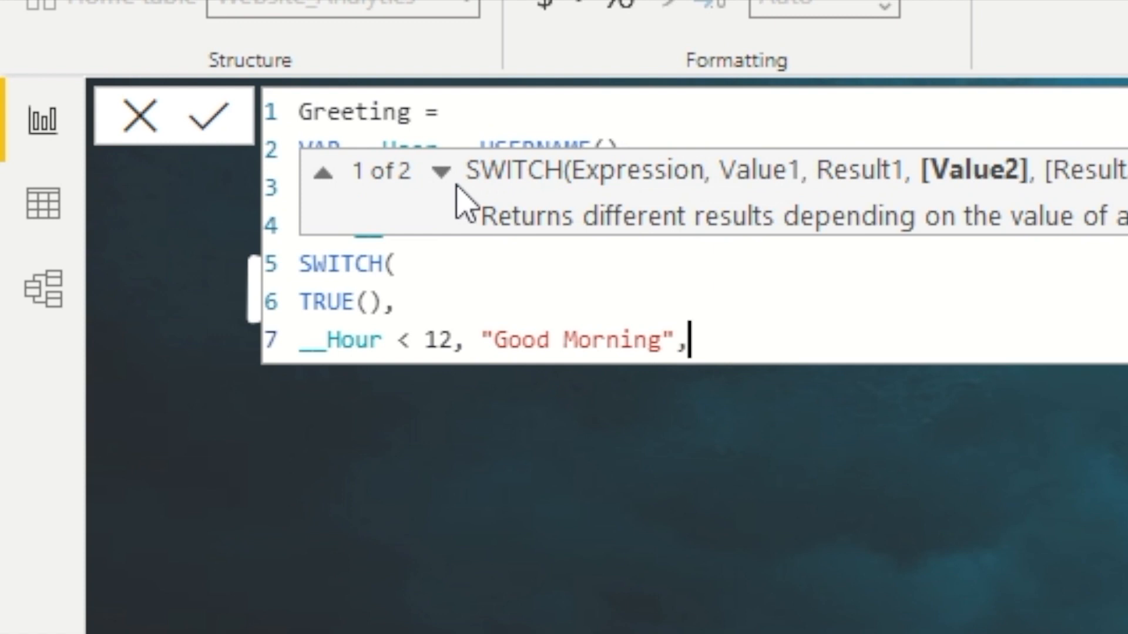
pyautogui.hotkey('shift', 'Return')
# Step: Add the second SWITCH condition, __Hour >= 12 && __Hour < 17, with the result "Good Afternoon"
pyautogui.write('__')
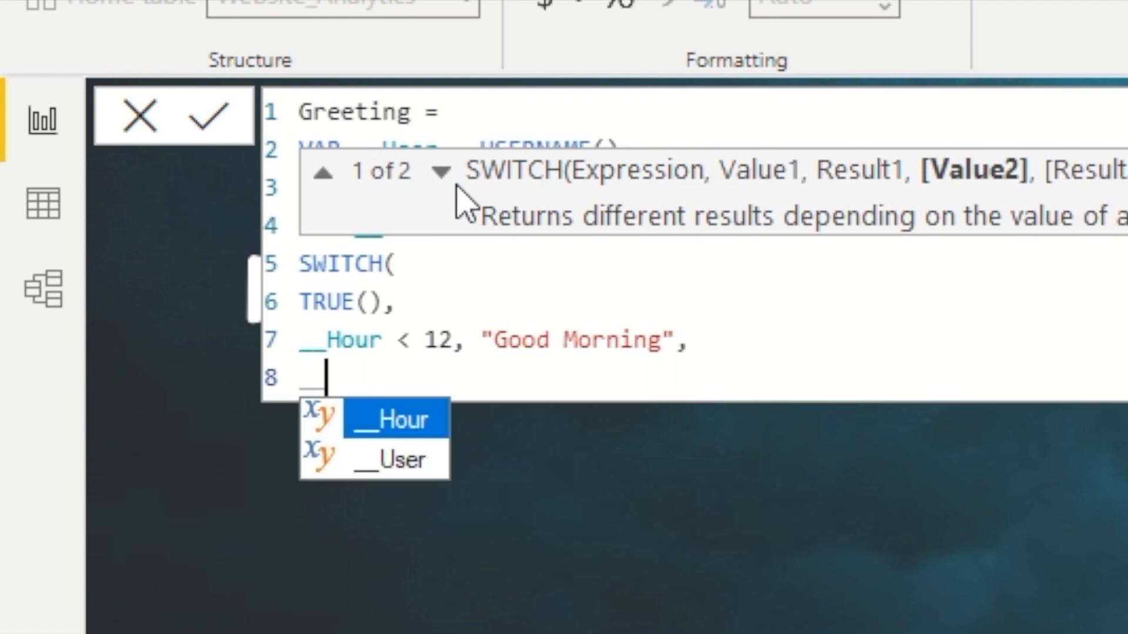
pyautogui.press('Tab')
pyautogui.write('>')
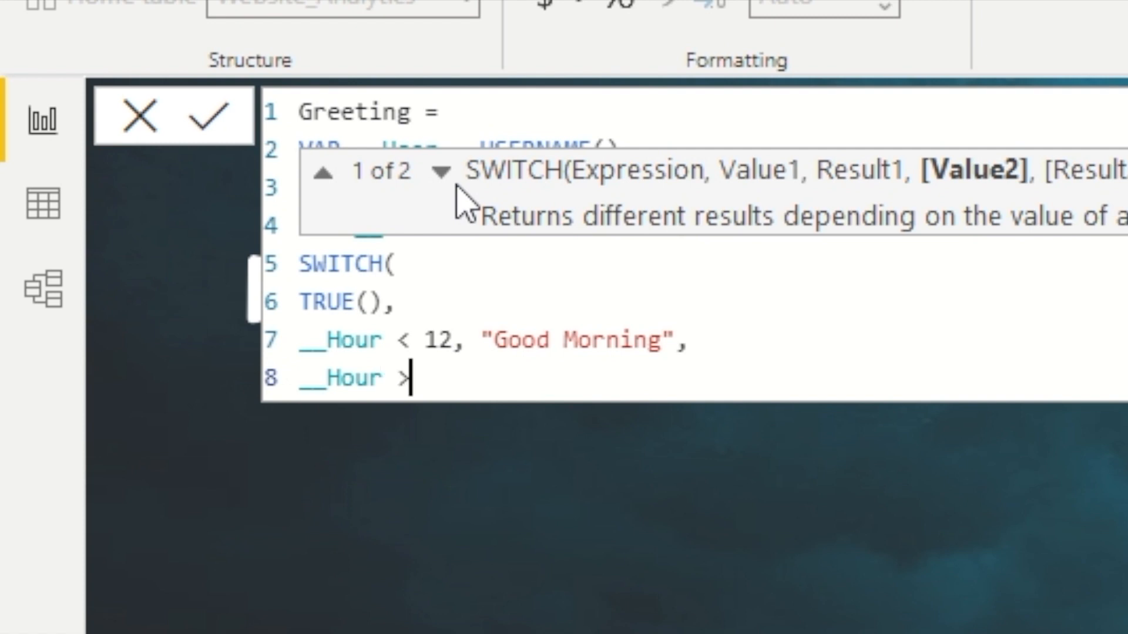
pyautogui.write('= 12 &&')
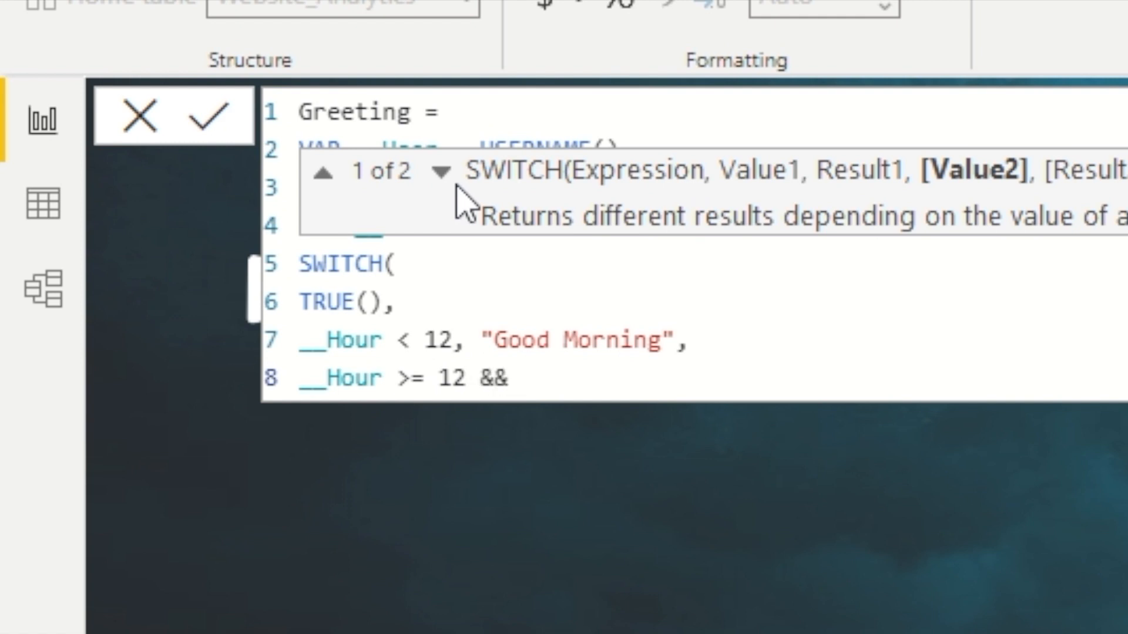
pyautogui.write(' __')
pyautogui.press('Tab')
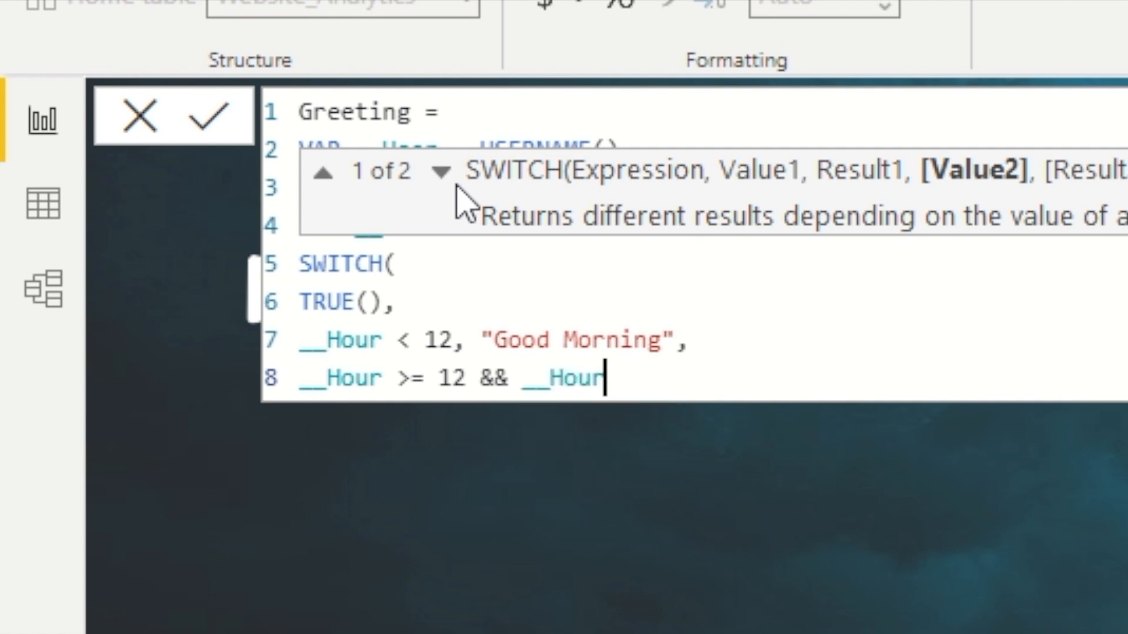
pyautogui.write('< 17')
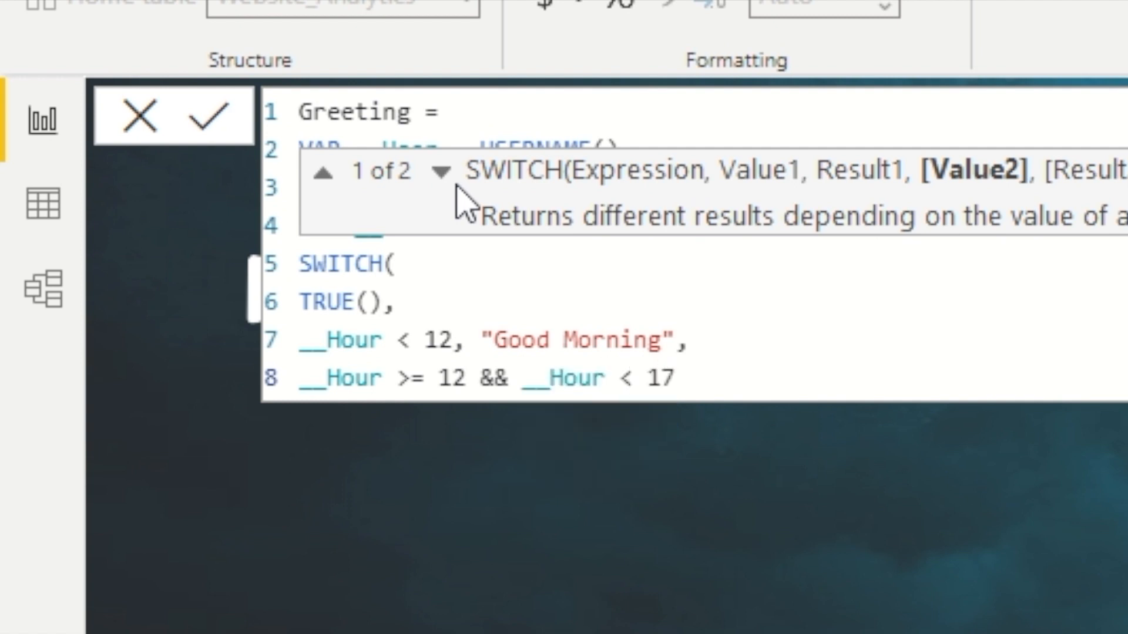
pyautogui.write(', ')
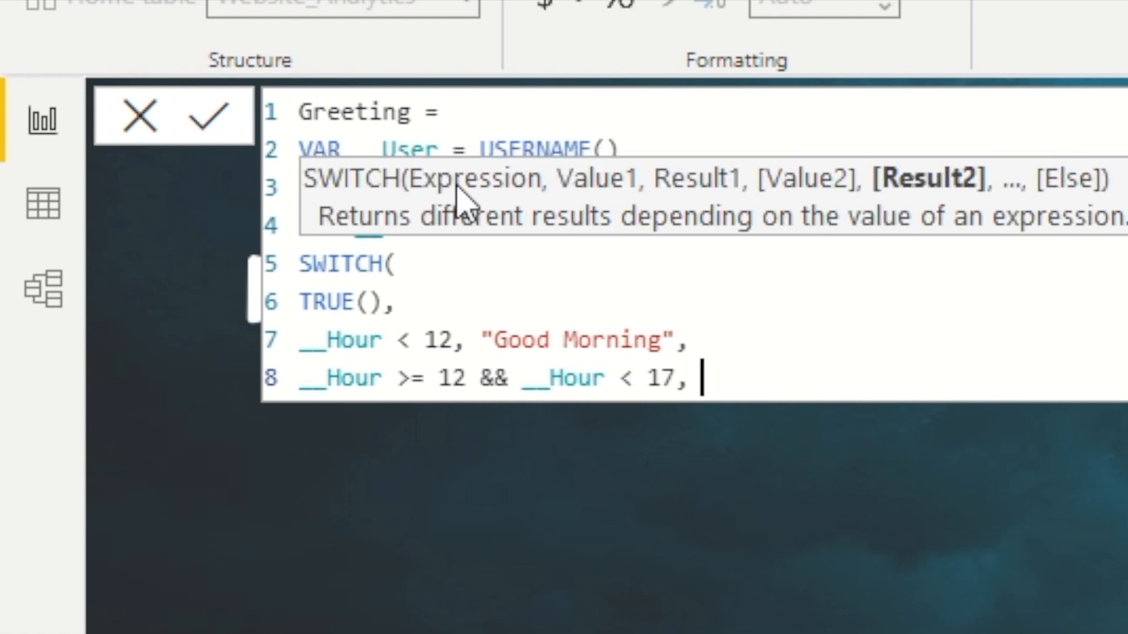
pyautogui.write('"Goo')
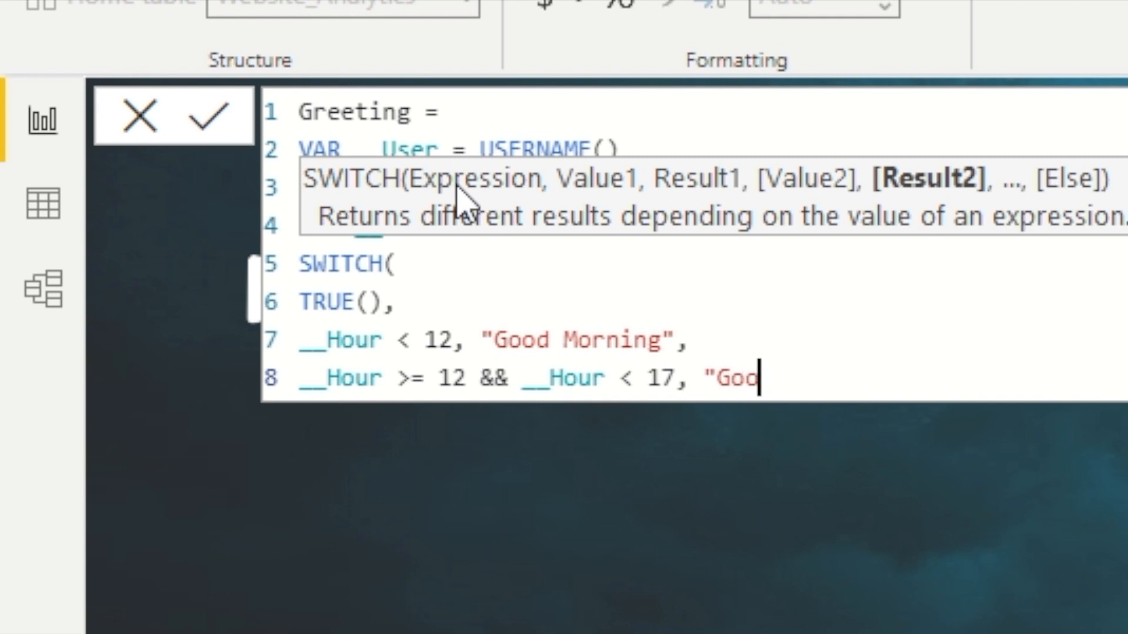
pyautogui.write('d Afternoo')
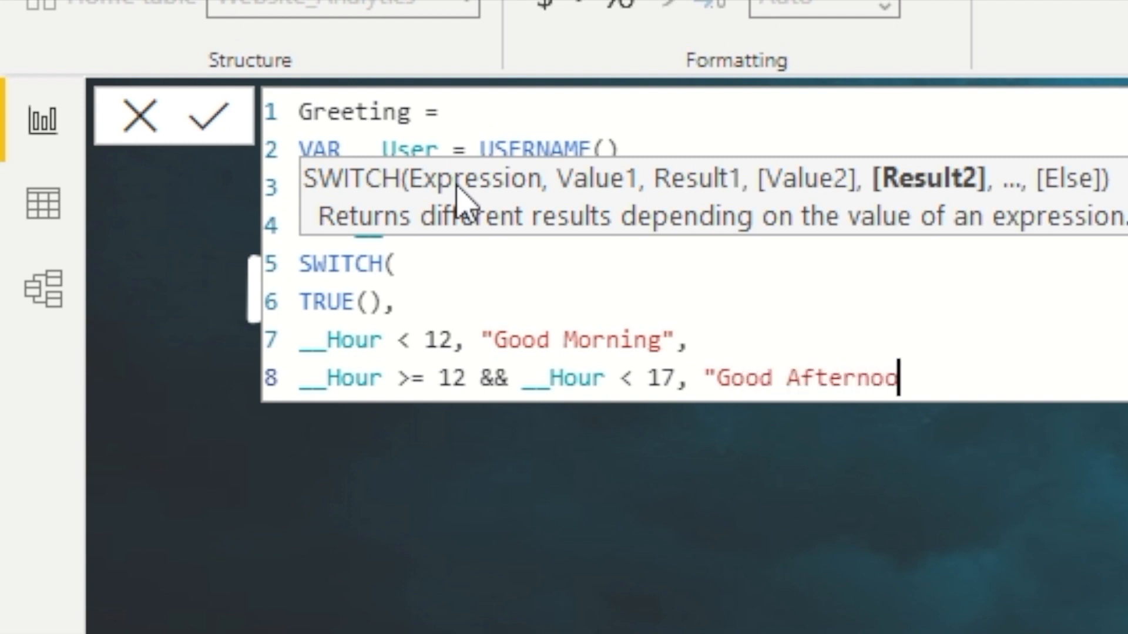
pyautogui.write('n"')
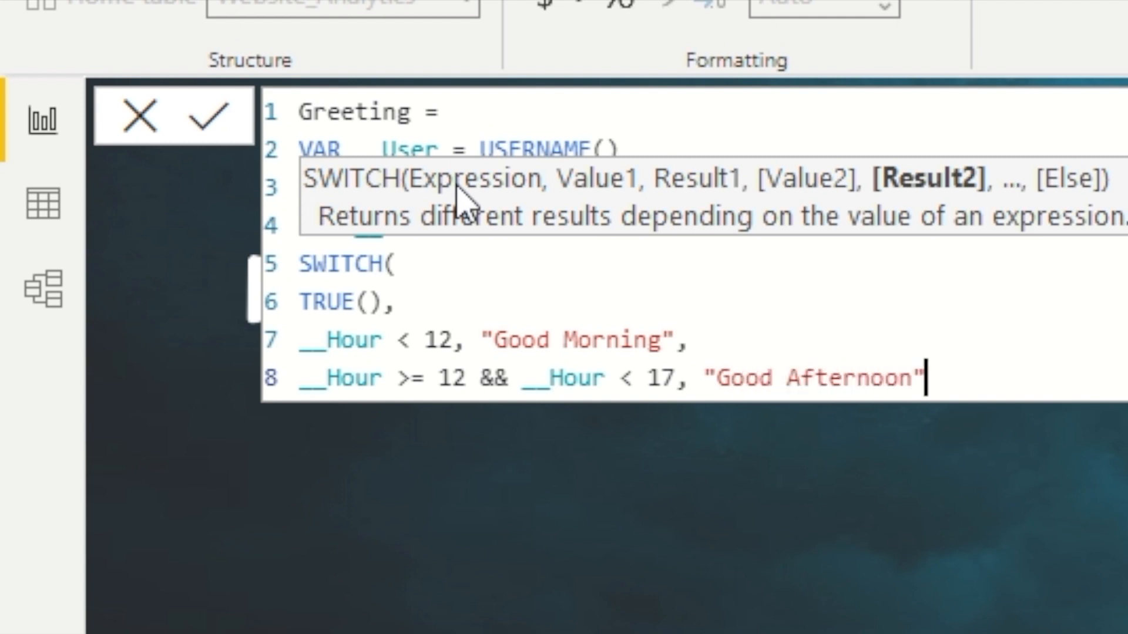
pyautogui.write(',')
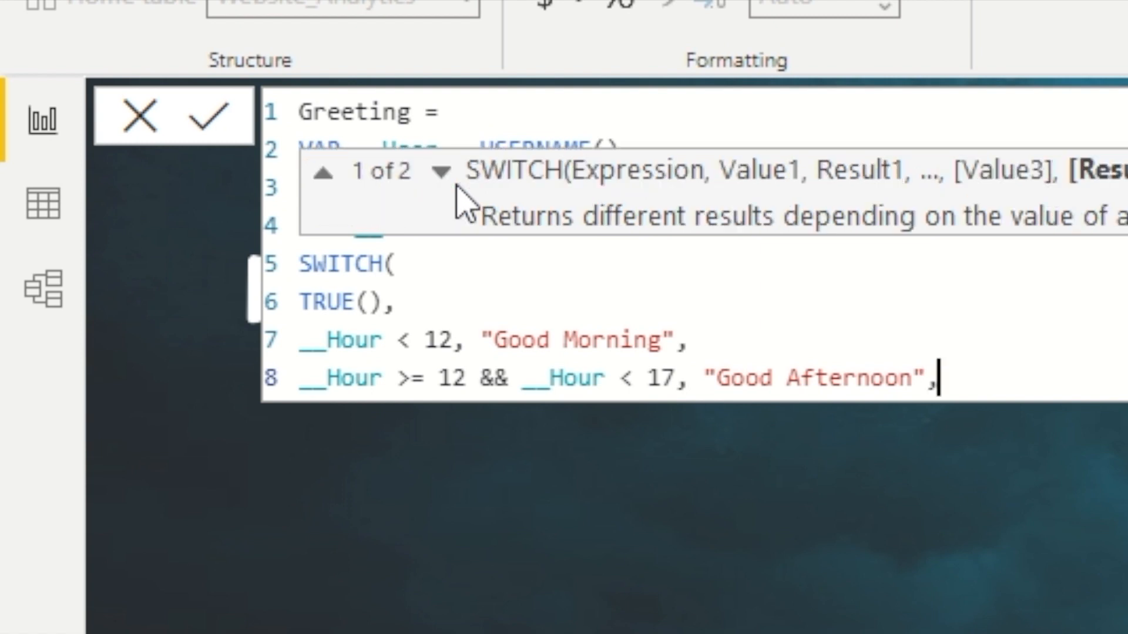
# Step: Add a trailing space inside both the "Good Morning" and "Good Afternoon" text strings
pyautogui.click(658, 329)
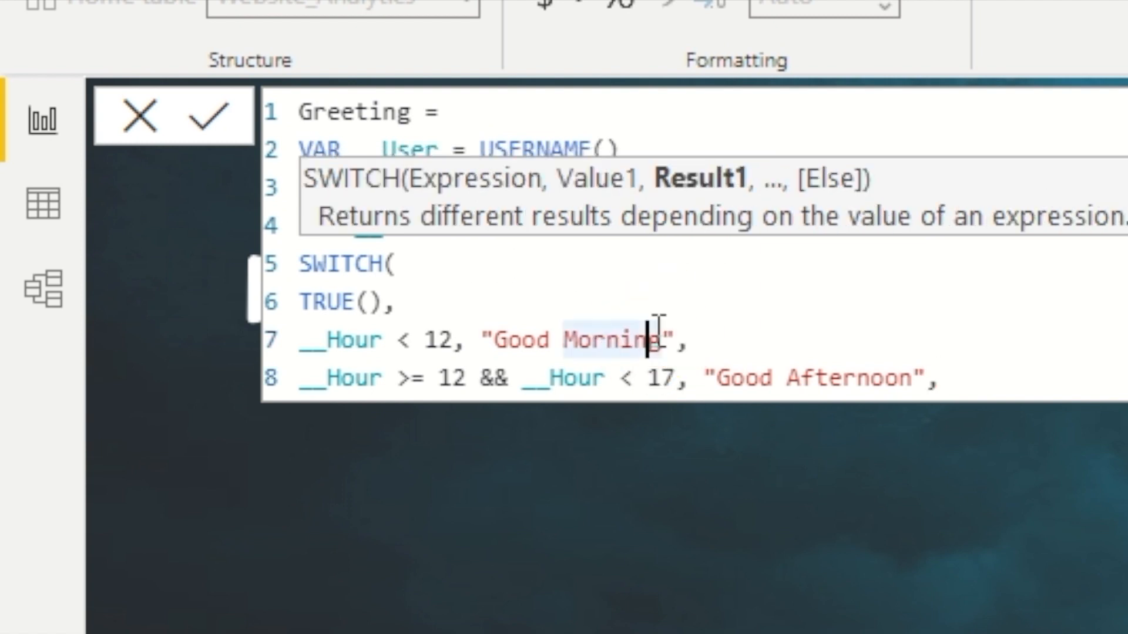
pyautogui.click(661, 341)
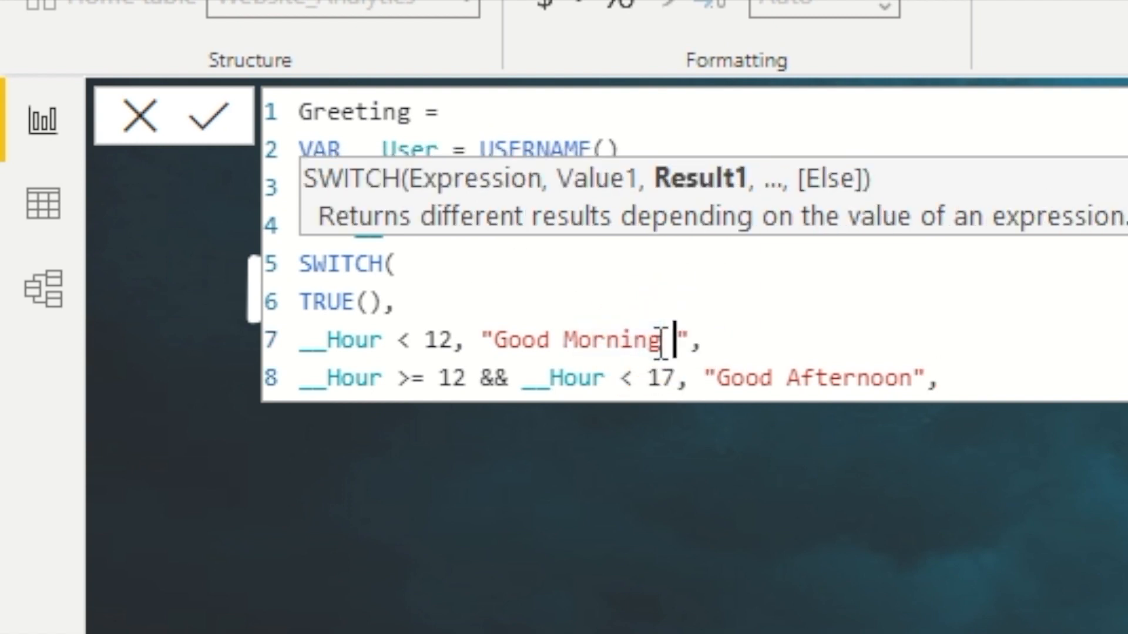
pyautogui.click(911, 379)
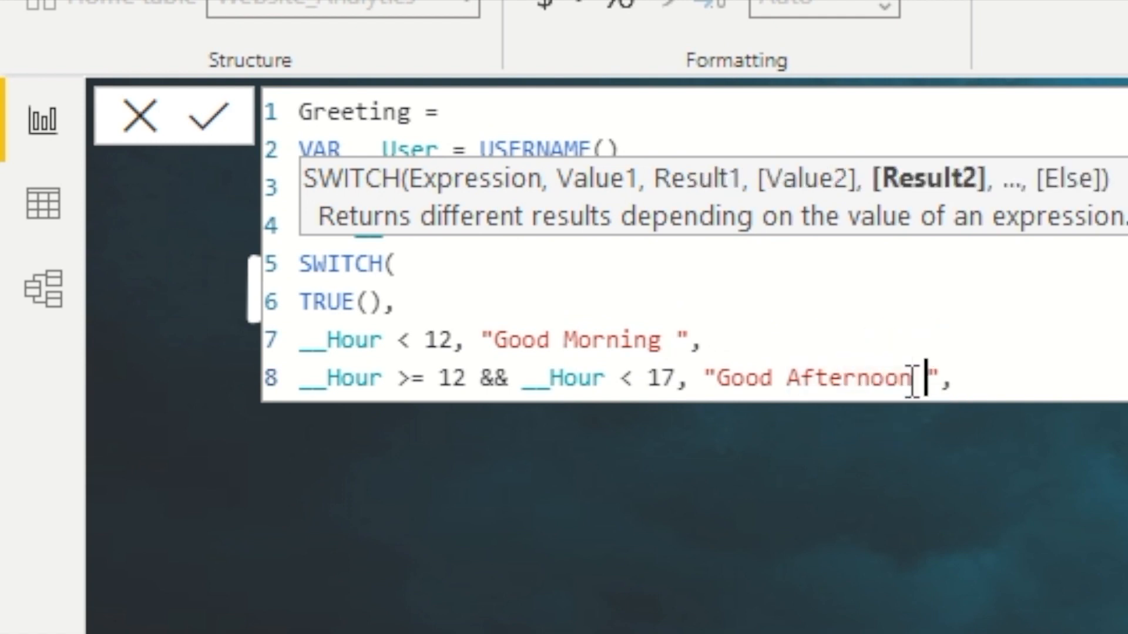
# Step: Add "Good EVening" as the SWITCH fallback result on a new line and close the function on the line below
pyautogui.click(992, 387)
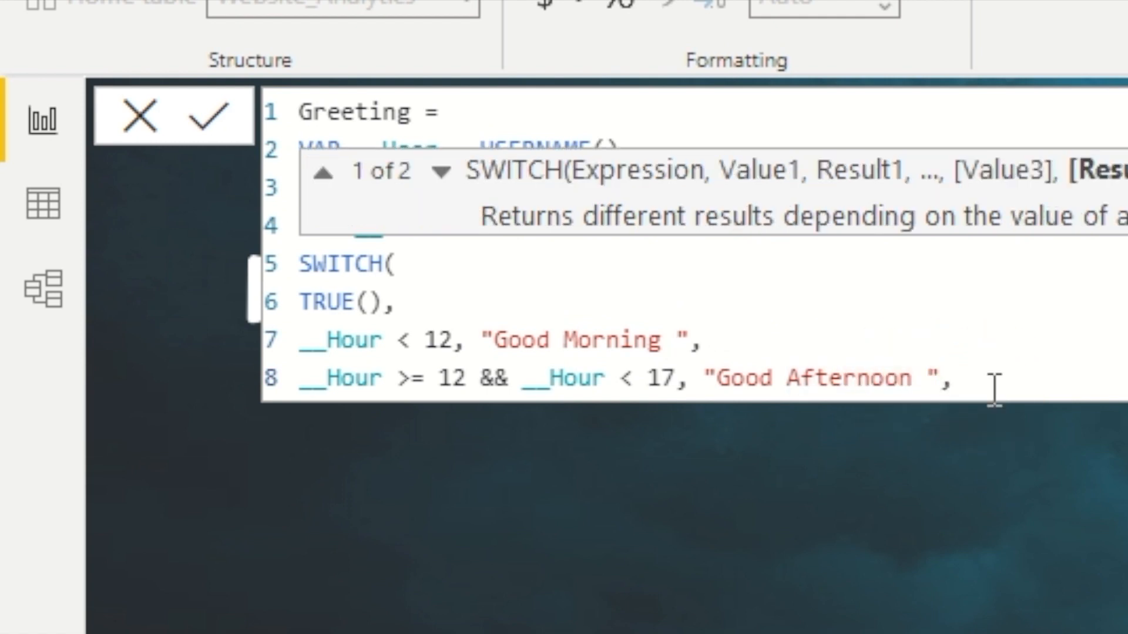
pyautogui.hotkey('shift', 'Return')
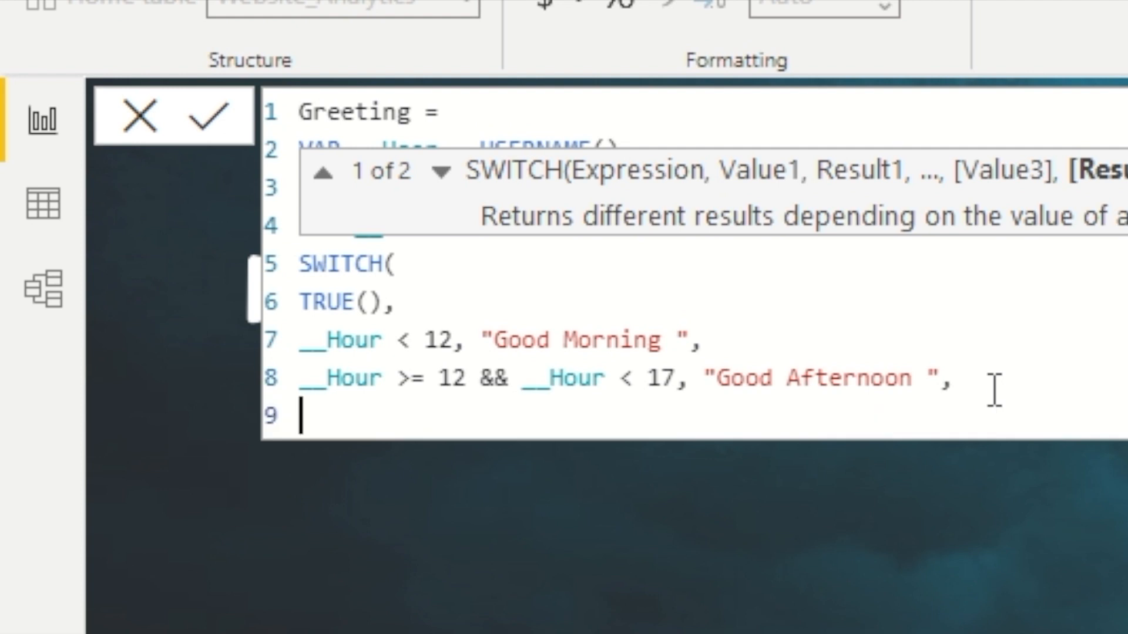
pyautogui.write('"Good')
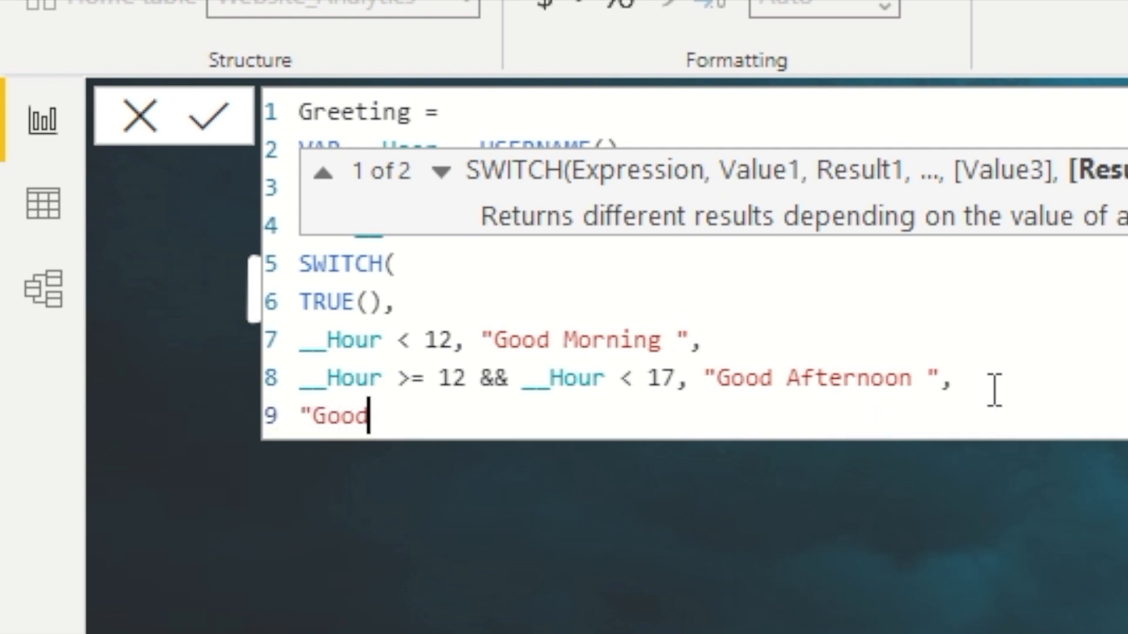
pyautogui.write(' EVen')
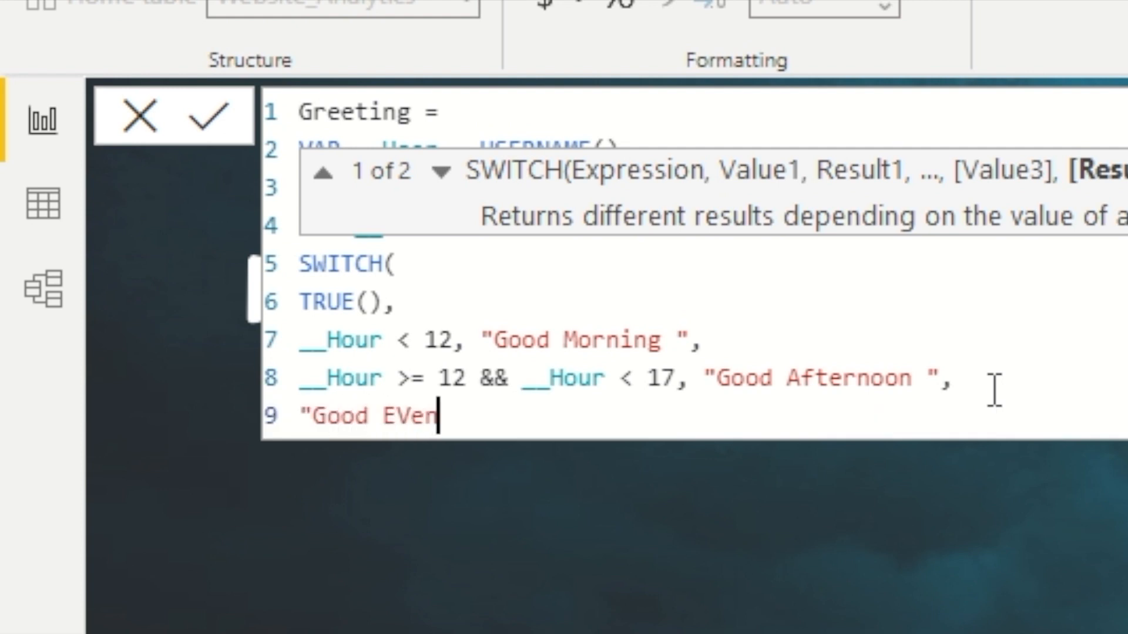
pyautogui.write('ing"')
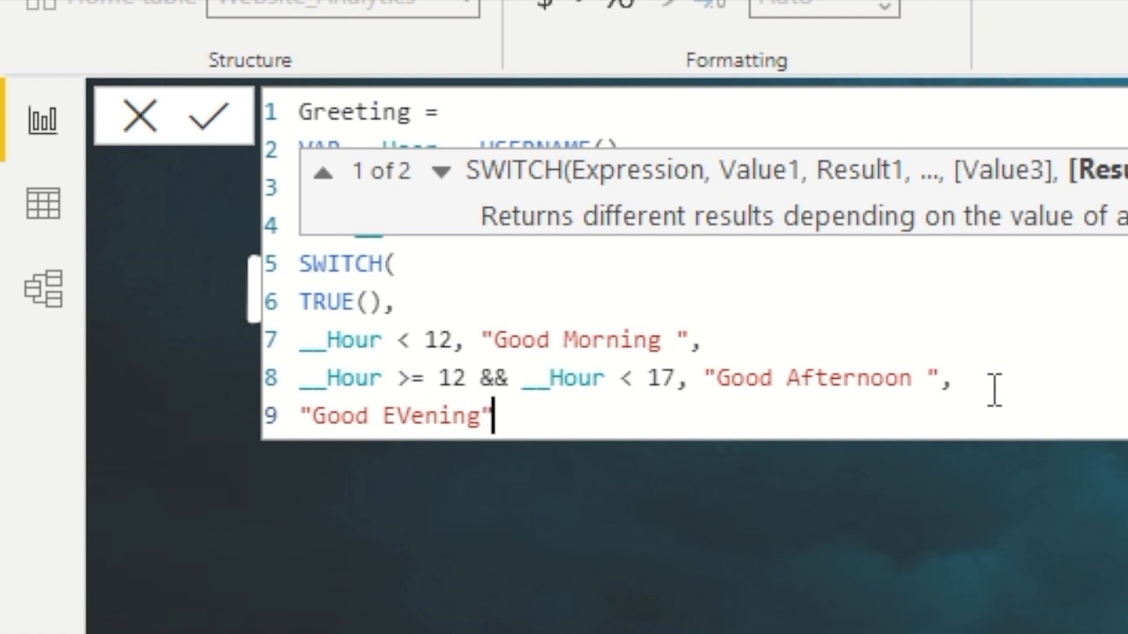
pyautogui.press('Return')
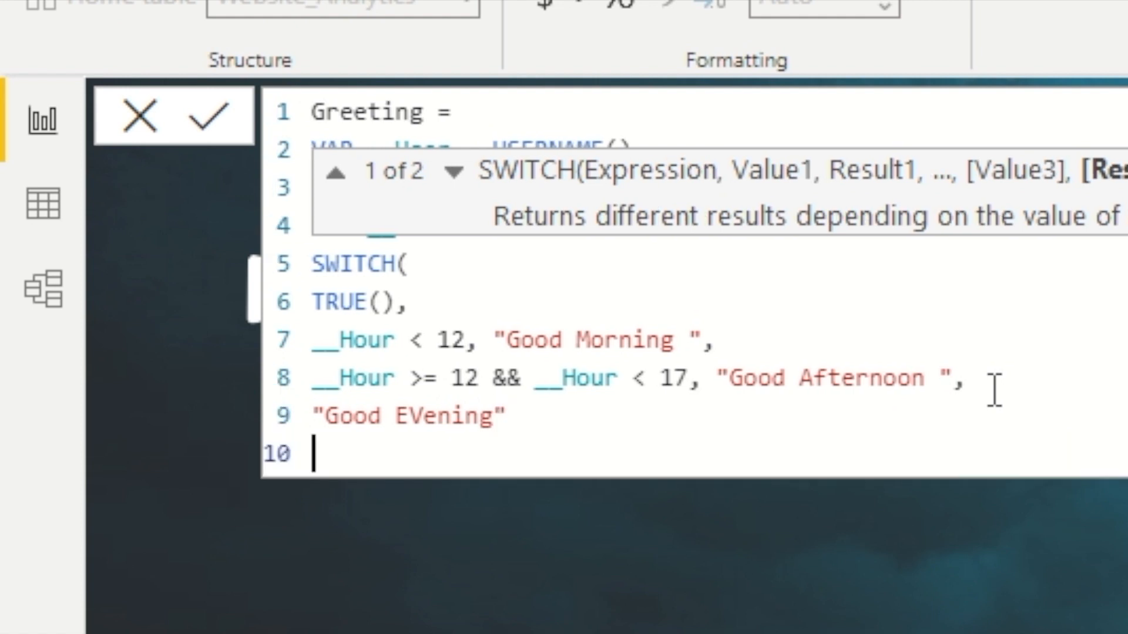
pyautogui.write(')')
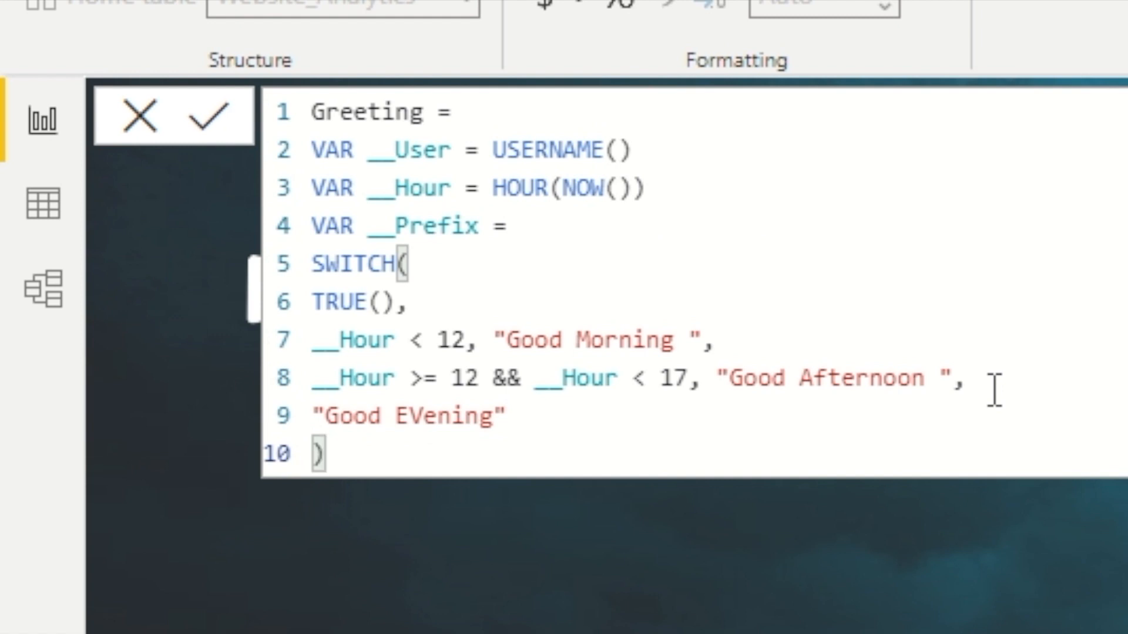
# Step: Start a new line below the SWITCH function's closing parenthesis with the letter R
pyautogui.press('Return')
pyautogui.write('Retunr')
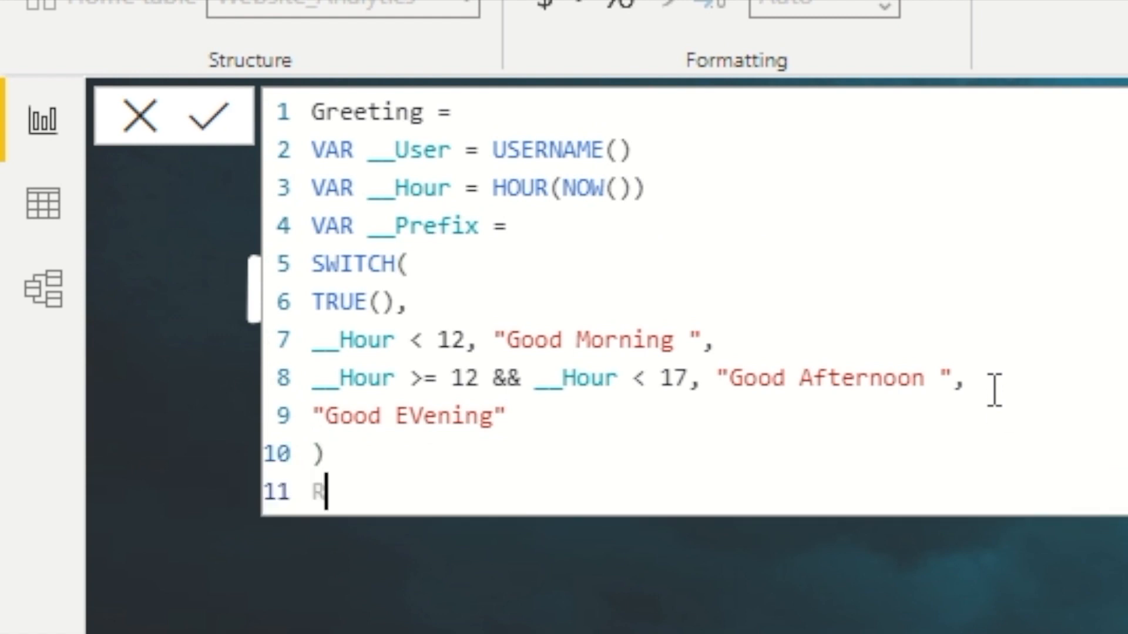
pyautogui.press('BackSpace')
pyautogui.press('BackSpace')
pyautogui.press('BackSpace')
pyautogui.press('BackSpace')
pyautogui.press('BackSpace')
# Step: Correct the capitalization of the SWITCH fallback result so it reads "Good Evening"
pyautogui.click(414, 420)
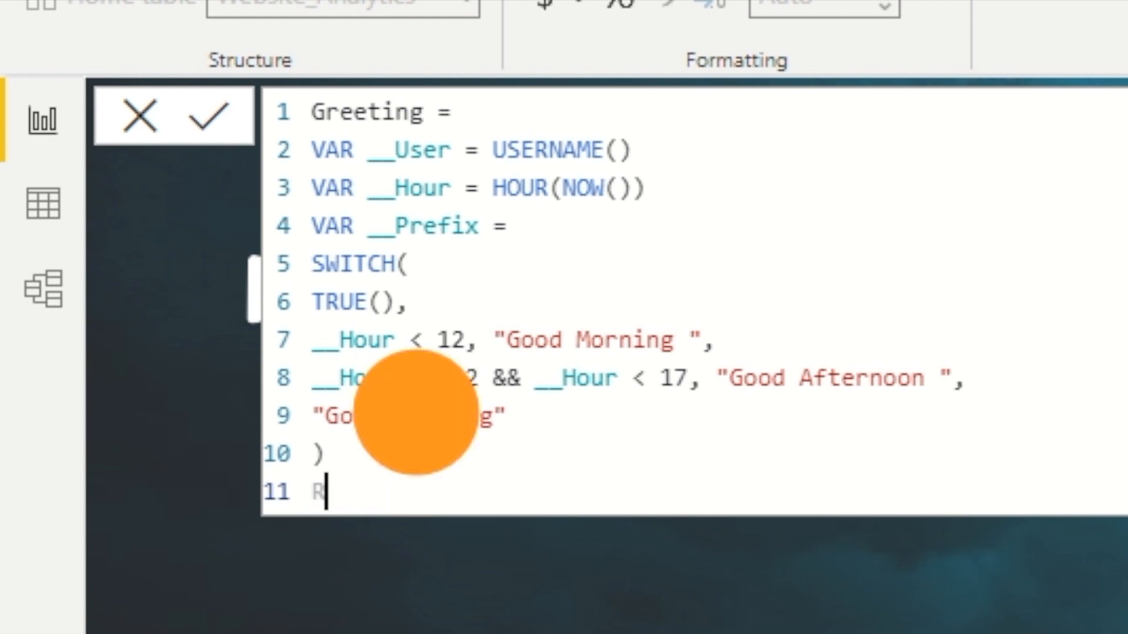
pyautogui.click(433, 420)
pyautogui.press('BackSpace')
pyautogui.write('v')
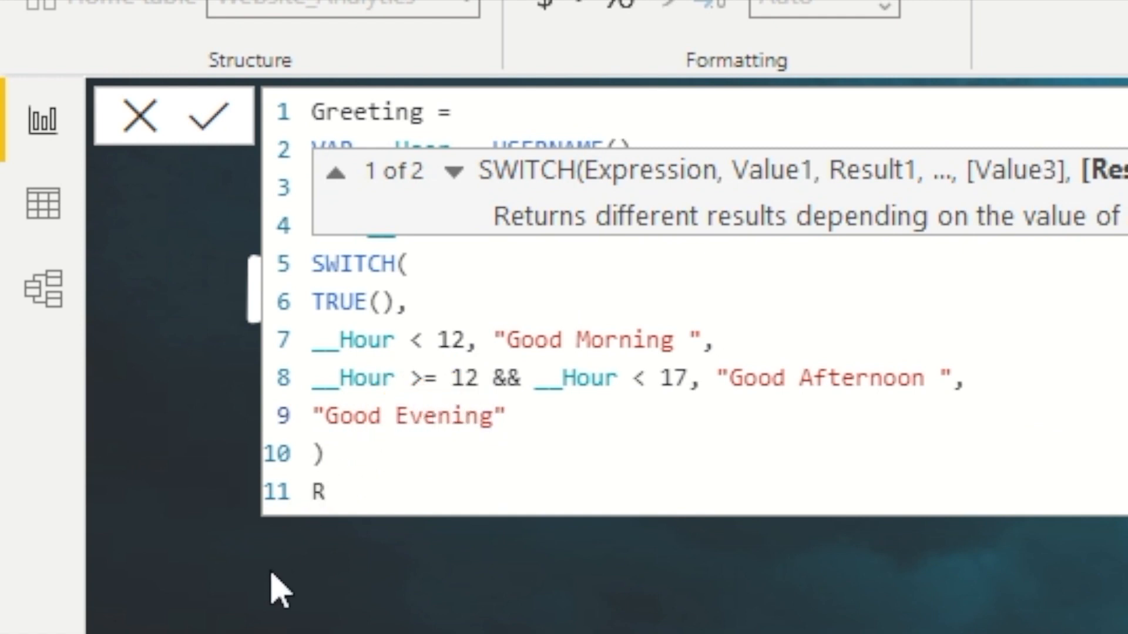
# Step: Complete the keyword RETURN on the line below the SWITCH function
pyautogui.click(358, 485)
pyautogui.write('ETUR')
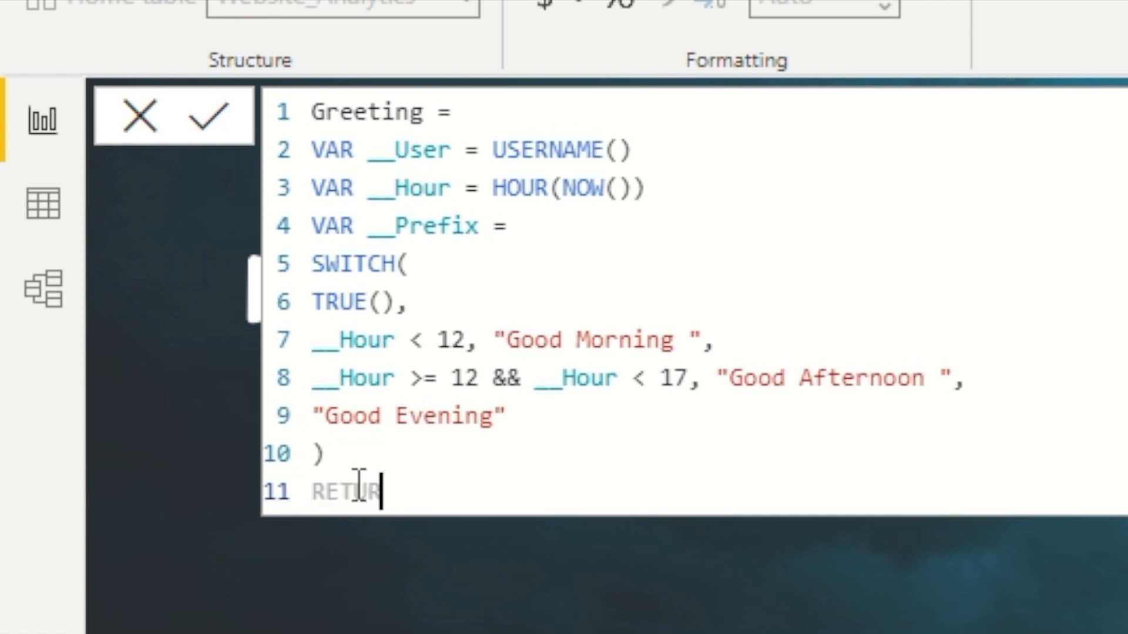
pyautogui.write('N')
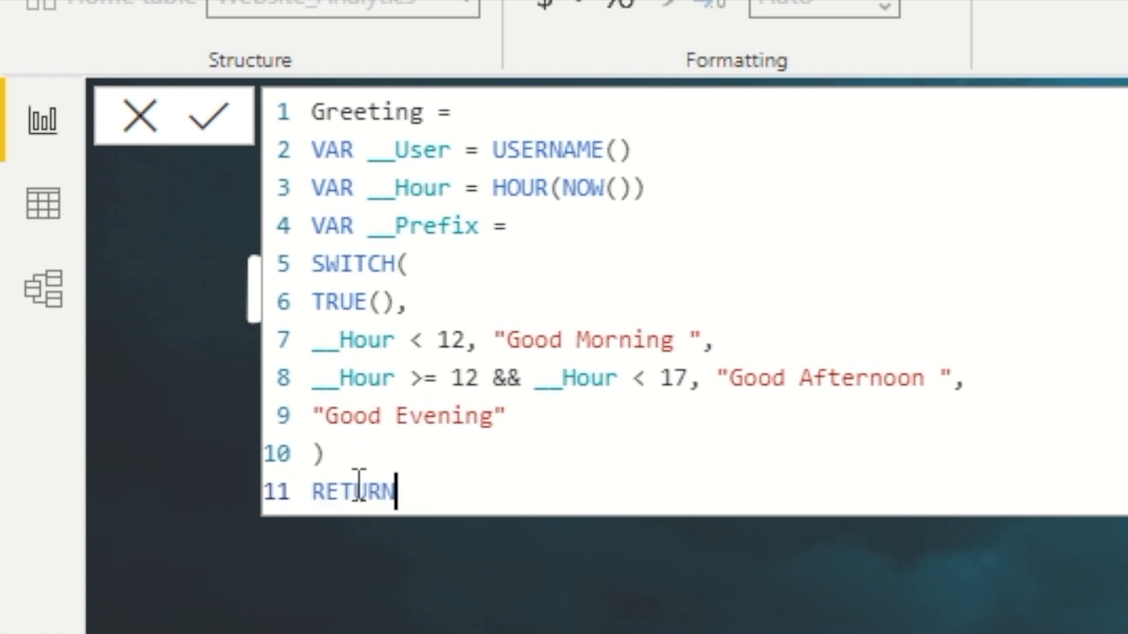
# Step: Add CONCATENATE(__Prefix, __User) on the line below RETURN and commit the measure
pyautogui.press('Return')
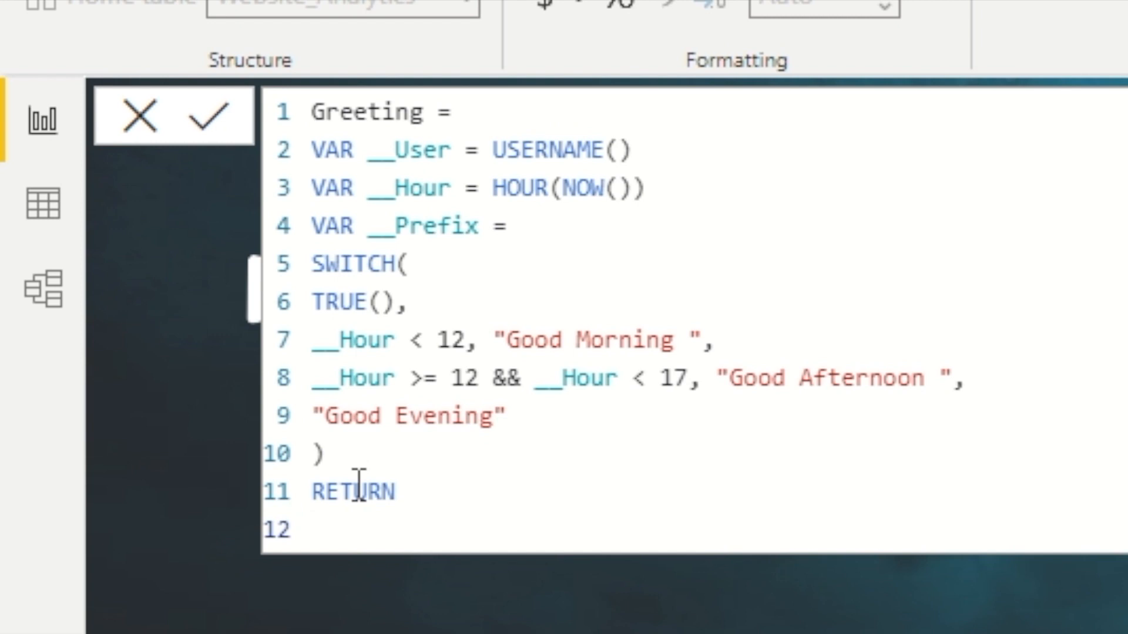
pyautogui.write('Con')
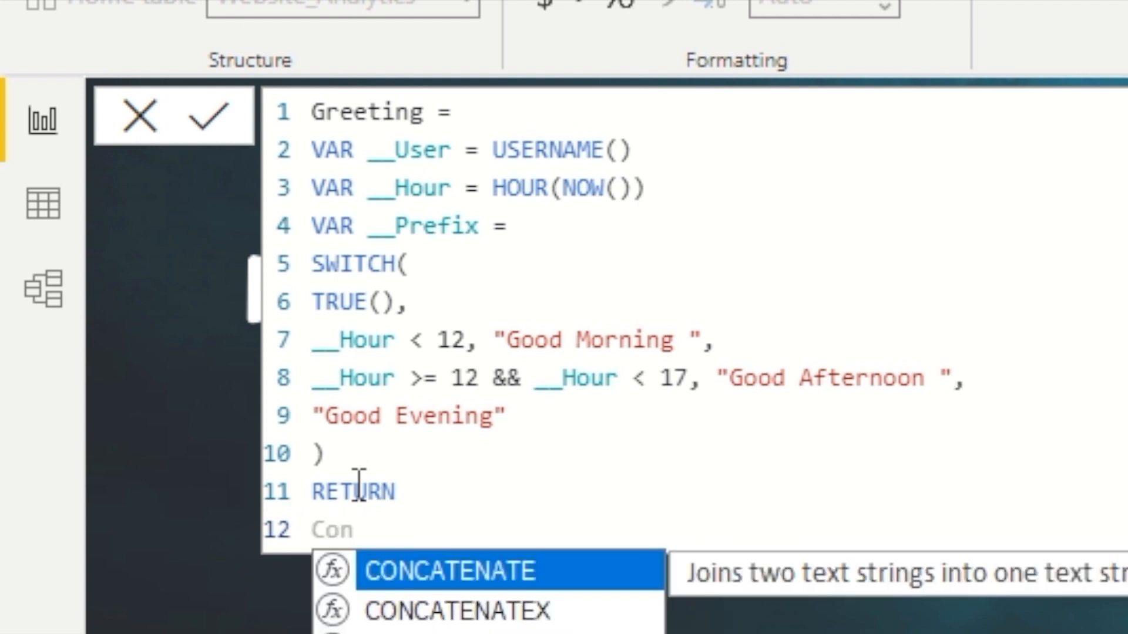
pyautogui.press('Tab')
pyautogui.write('__')
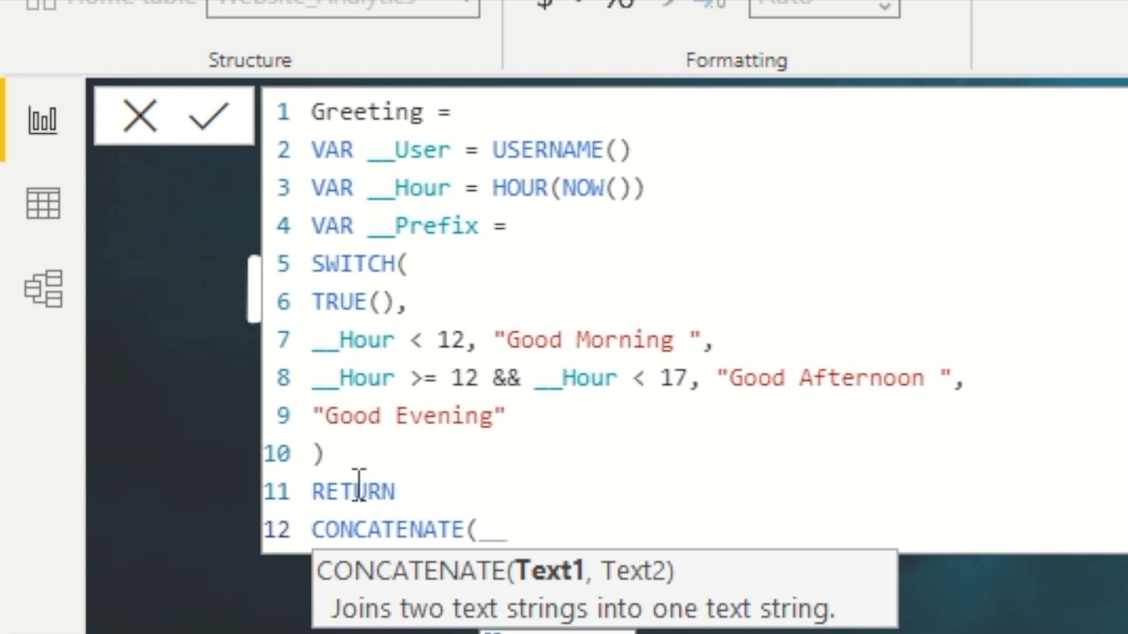
pyautogui.press('Tab')
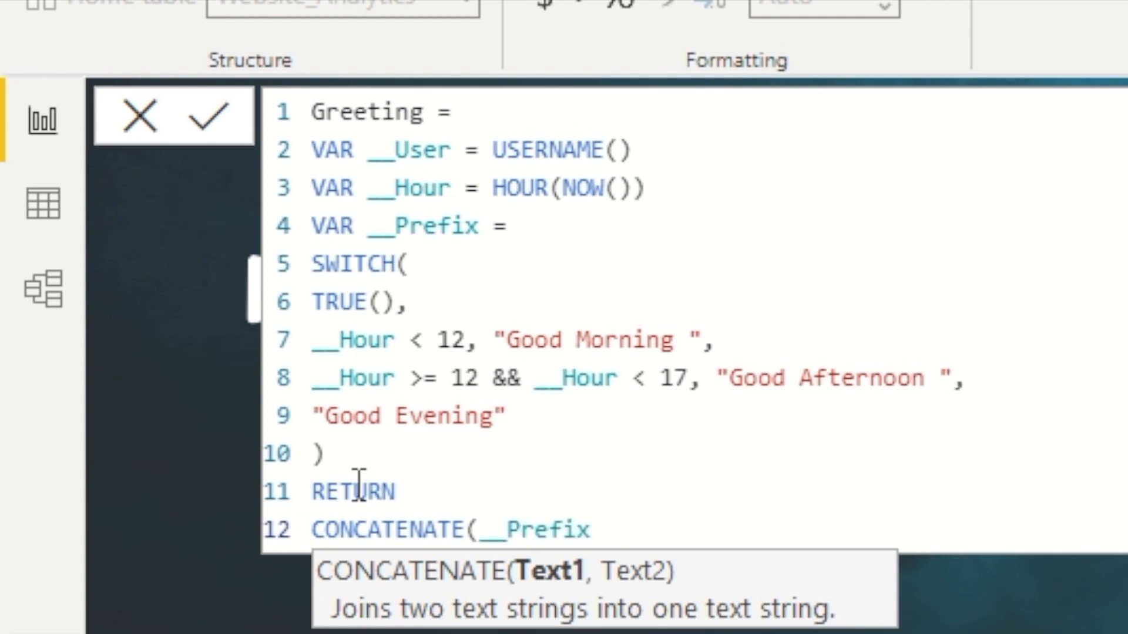
pyautogui.write(', __User')
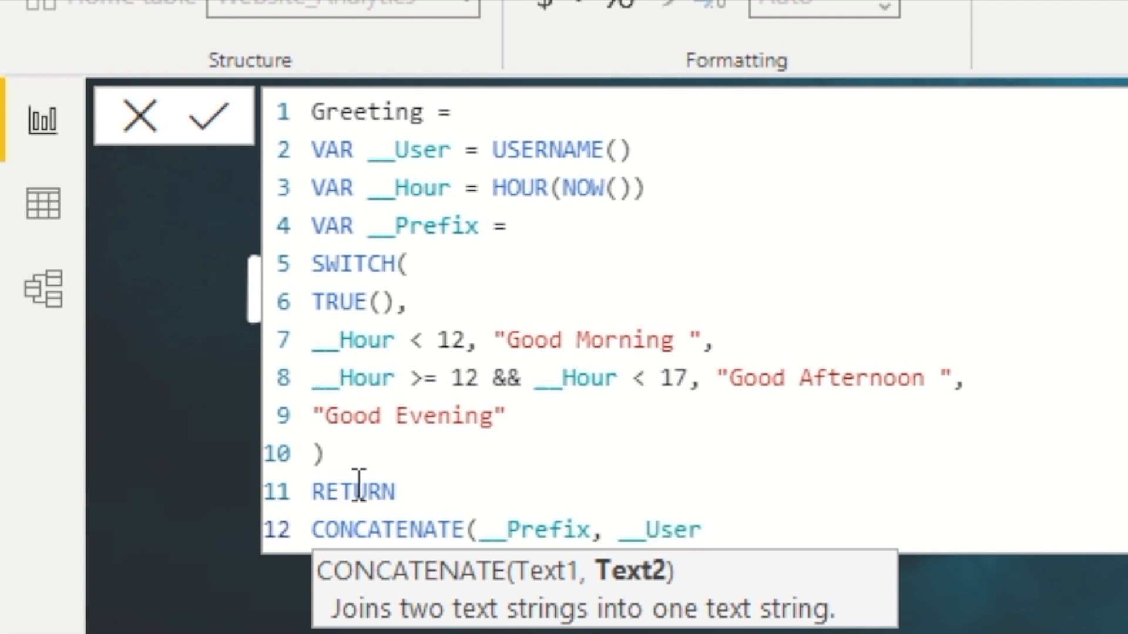
pyautogui.write(')')
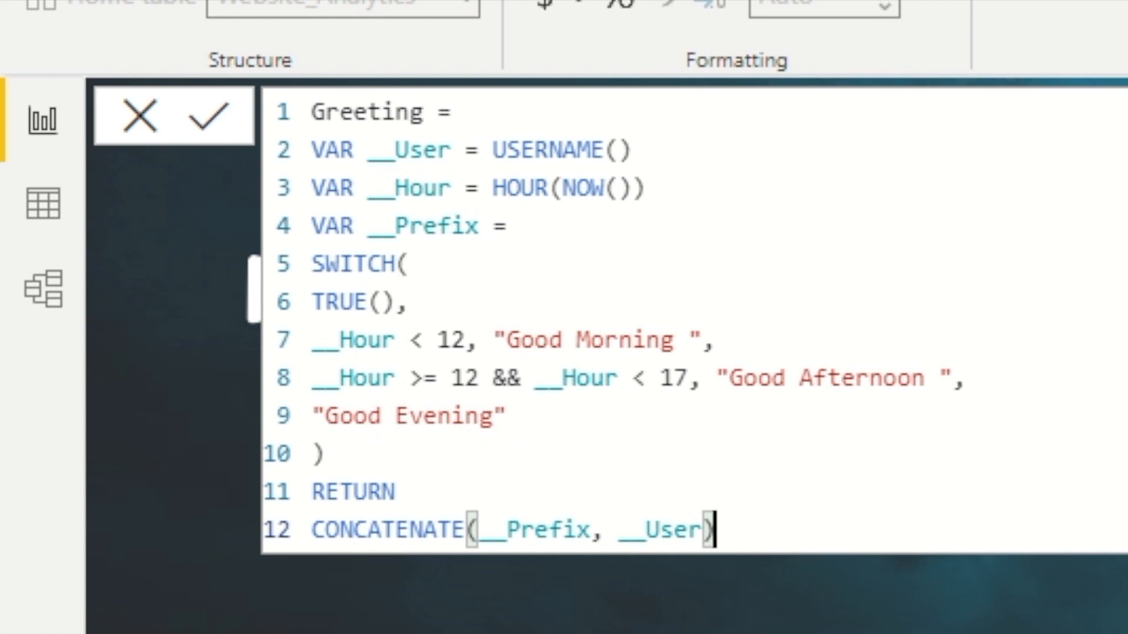
pyautogui.click(211, 110)
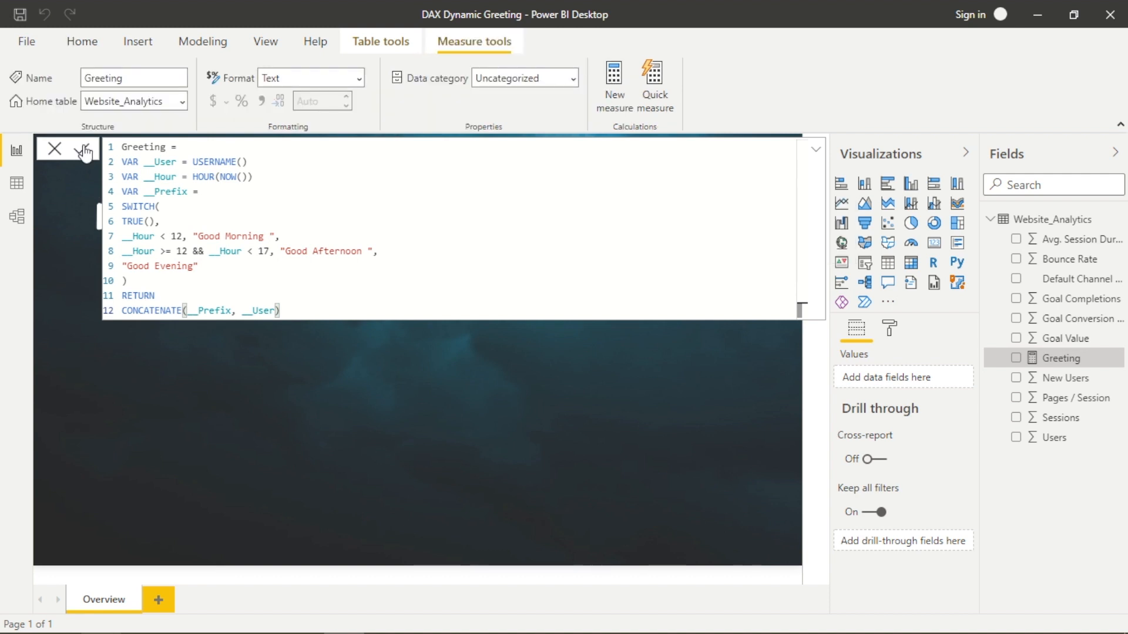
# Step: Insert an empty Card visual on the report page and move it beside the white hand image
pyautogui.click(617, 423)
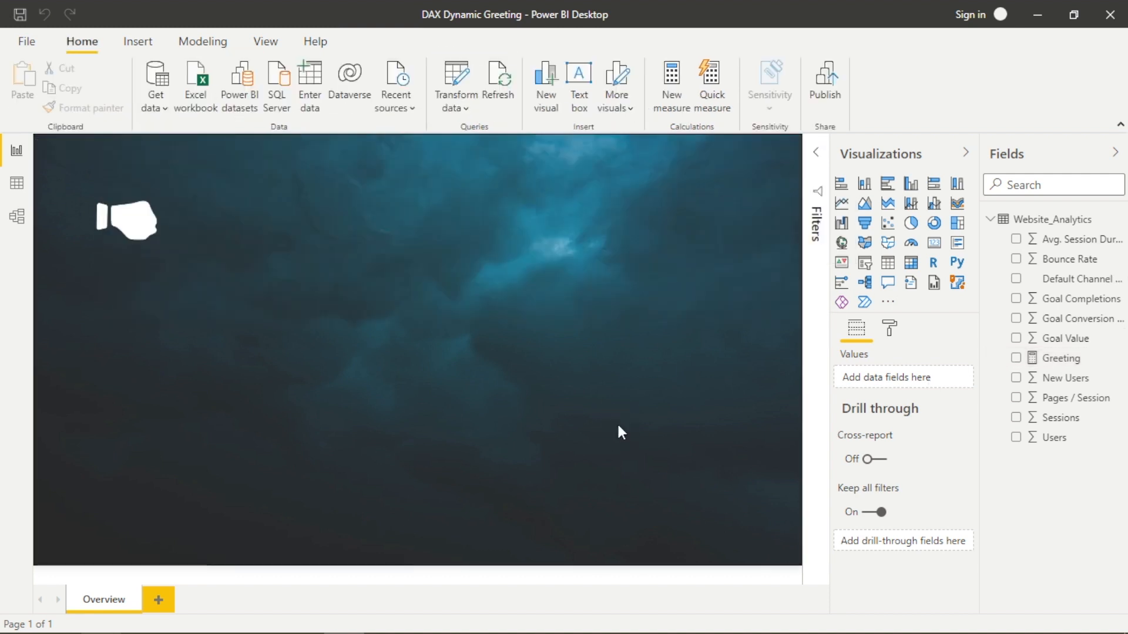
pyautogui.click(935, 246)
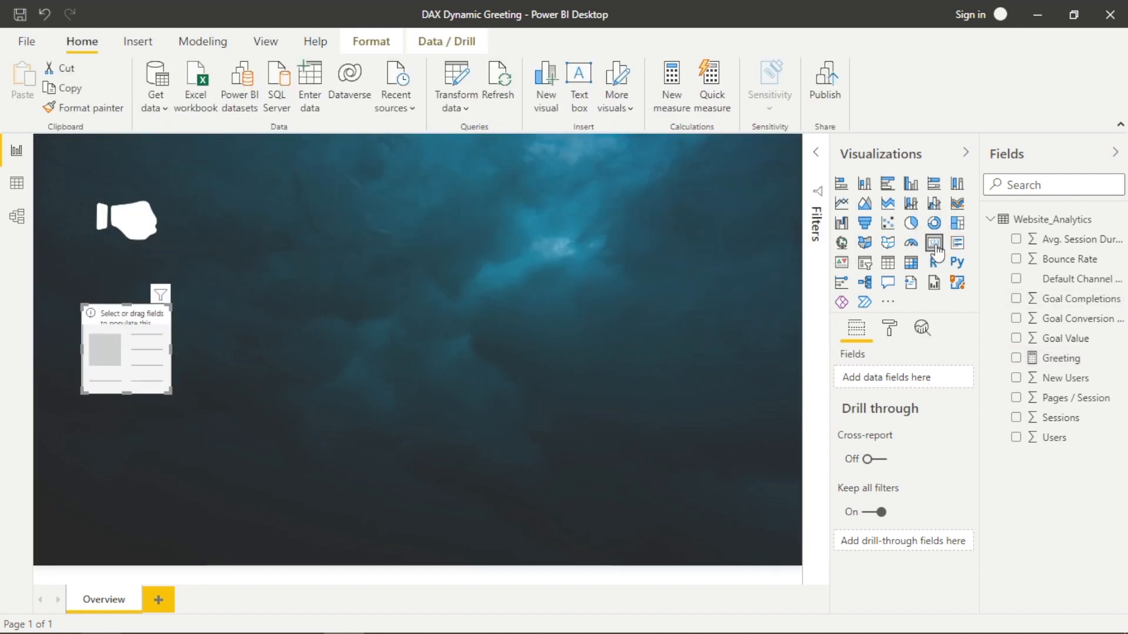
pyautogui.moveTo(139, 347); pyautogui.dragTo(255, 229)
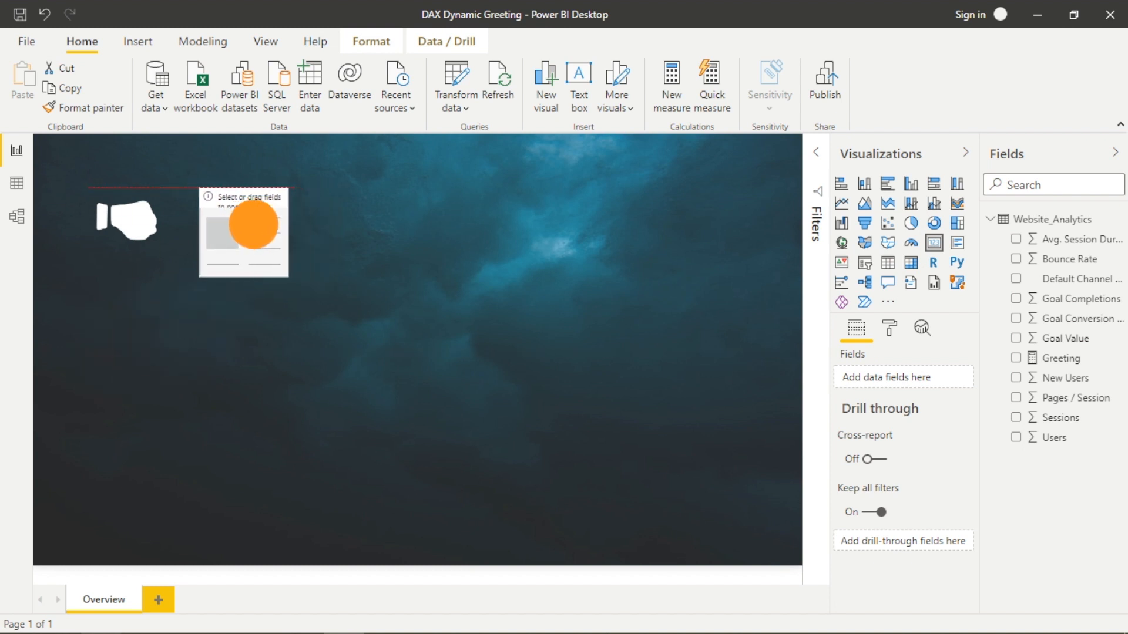
# Step: Enlarge the empty card beside the white hand image and fill it with the Greeting measure, widening it to fit the full text
pyautogui.moveTo(288, 274); pyautogui.dragTo(458, 302)
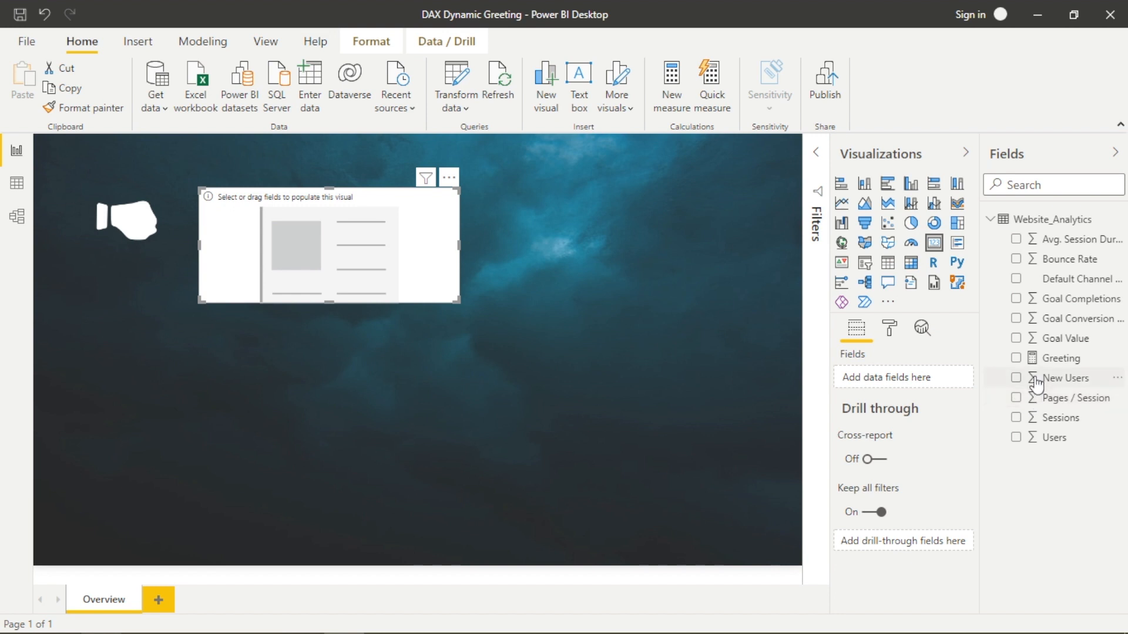
pyautogui.click(1016, 359)
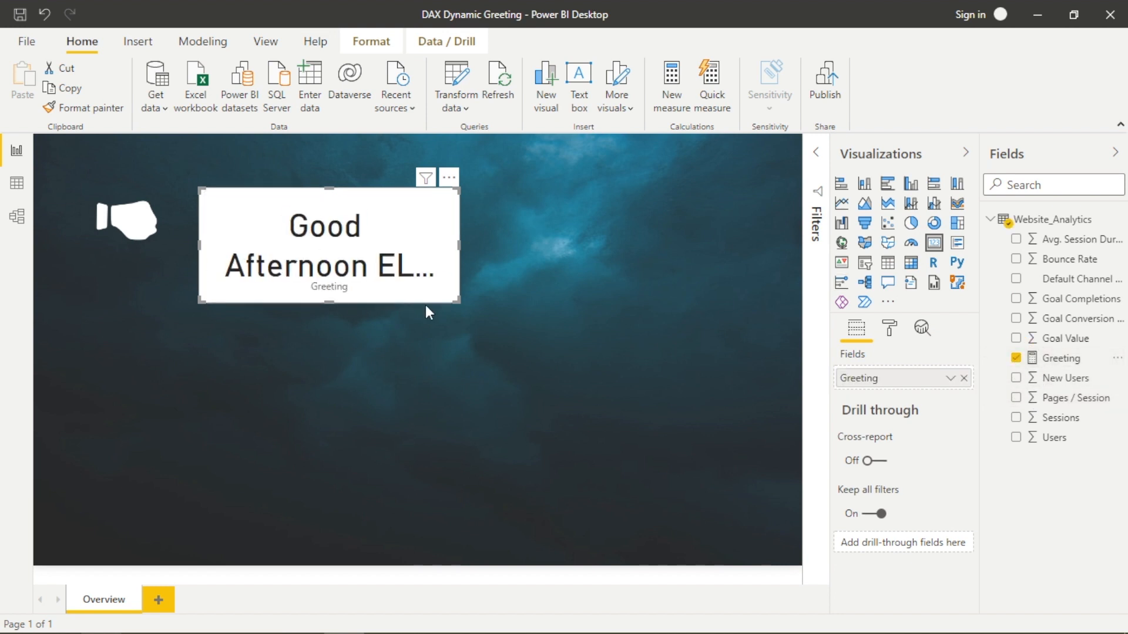
pyautogui.moveTo(453, 295); pyautogui.dragTo(576, 295)
# Step: Turn off the category label on the greeting card and deselect the card
pyautogui.click(889, 328)
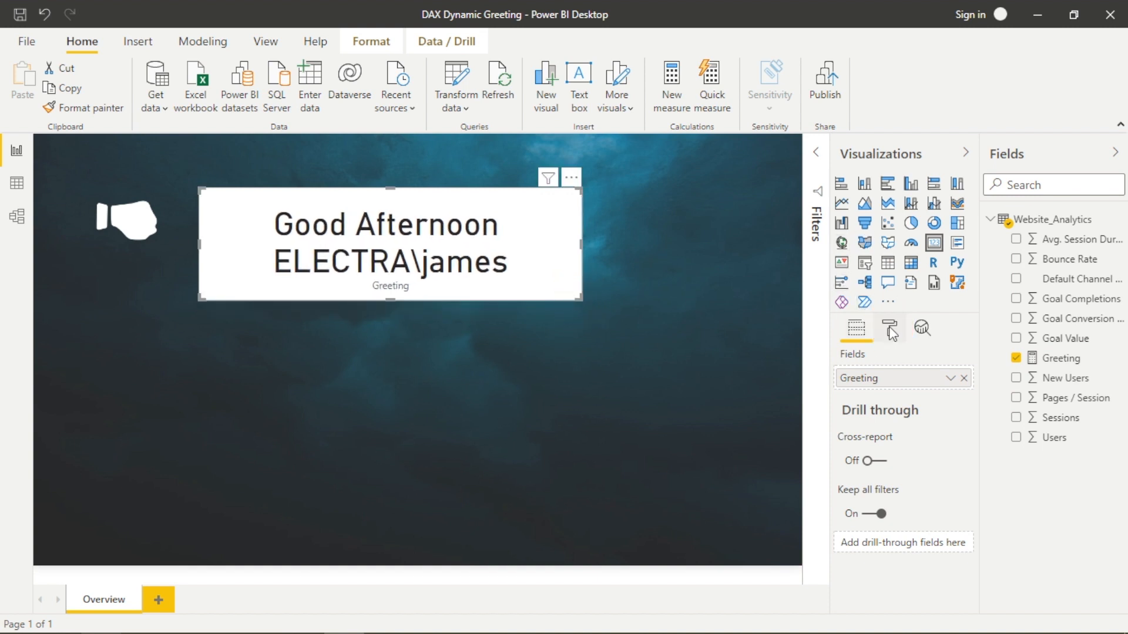
pyautogui.scroll(-1, 887, 513)
pyautogui.scroll(1, 878, 500)
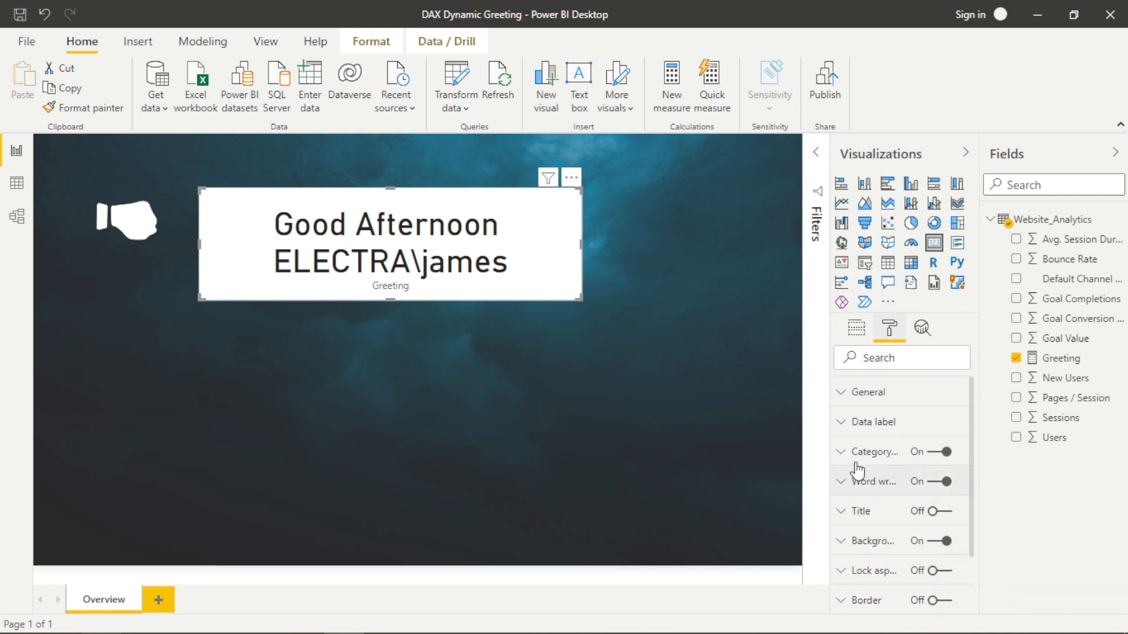
pyautogui.click(938, 456)
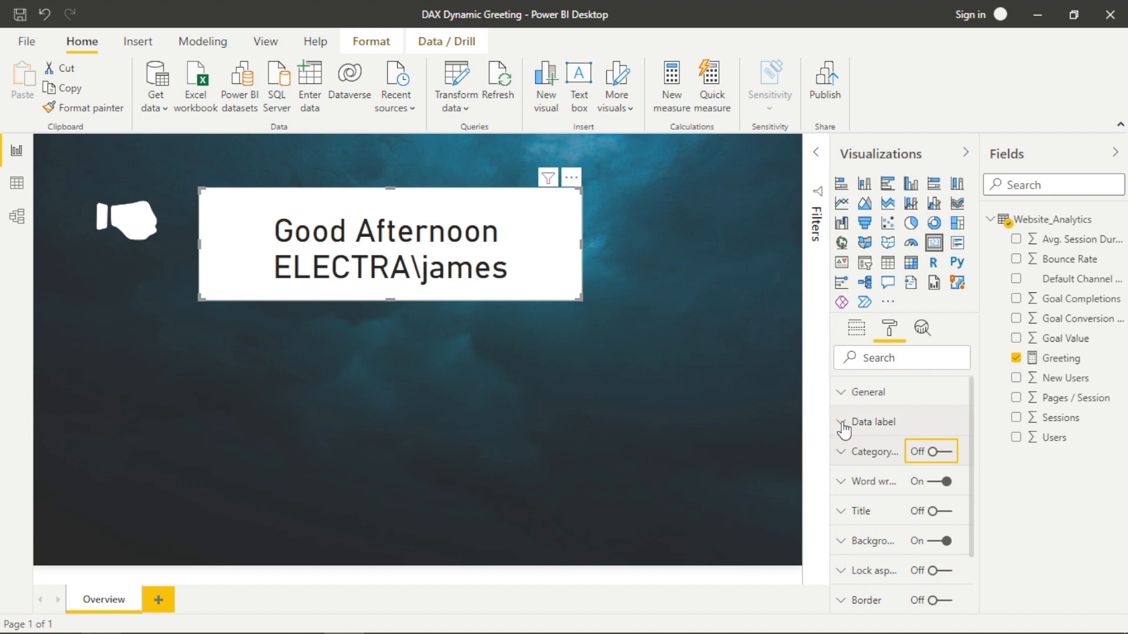
pyautogui.click(536, 404)
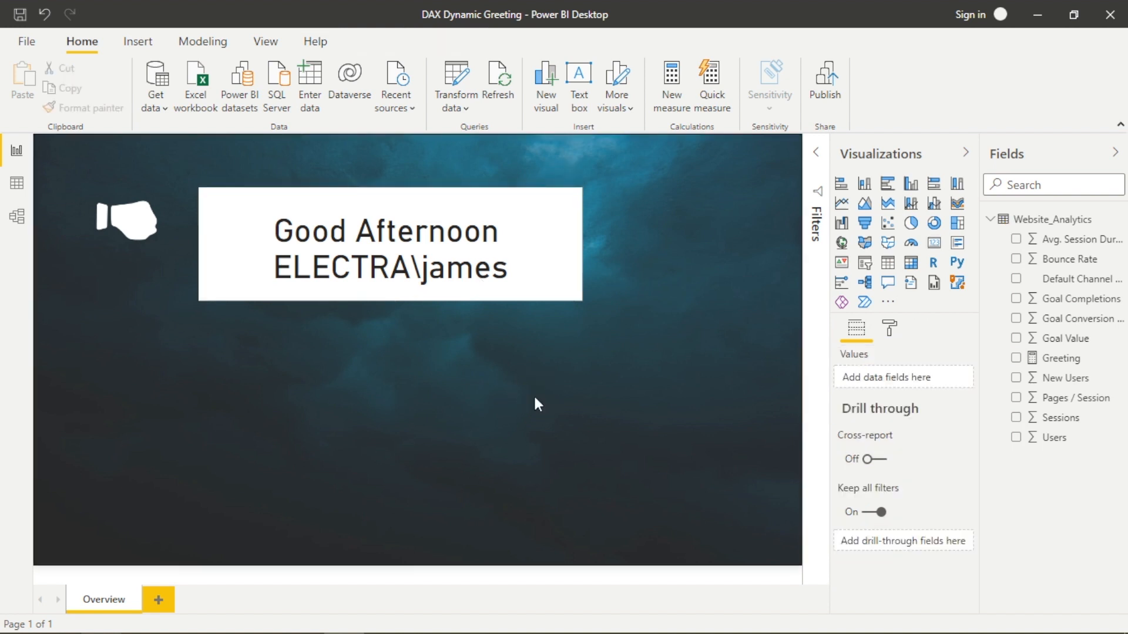
# Step: Review the Greeting measure's DAX formula and close it without changes
pyautogui.click(491, 209)
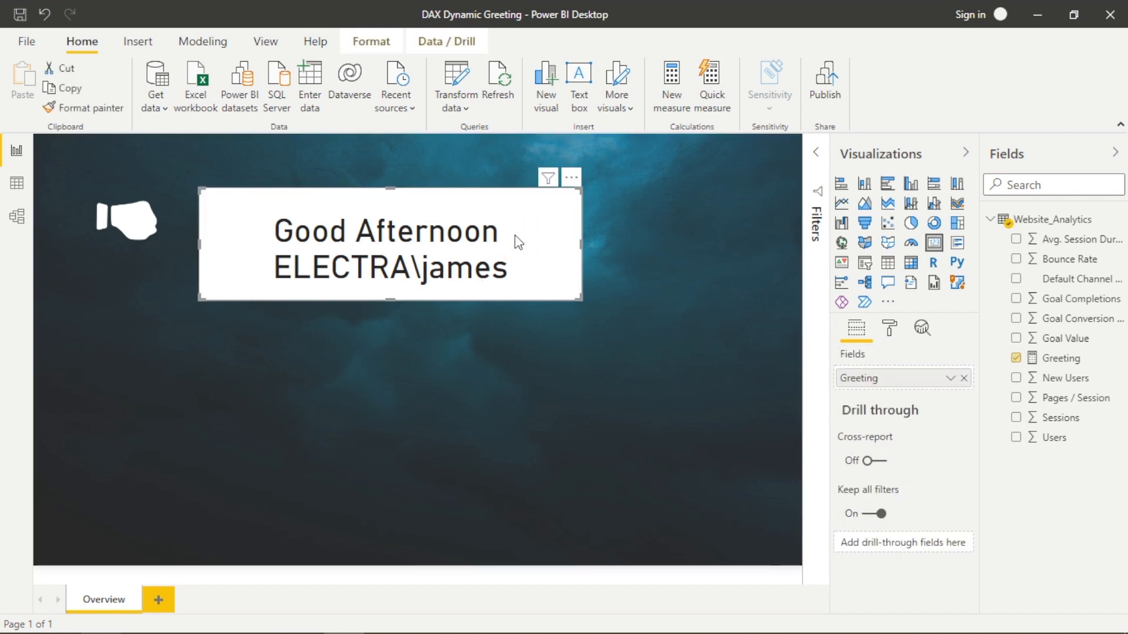
pyautogui.click(1076, 361)
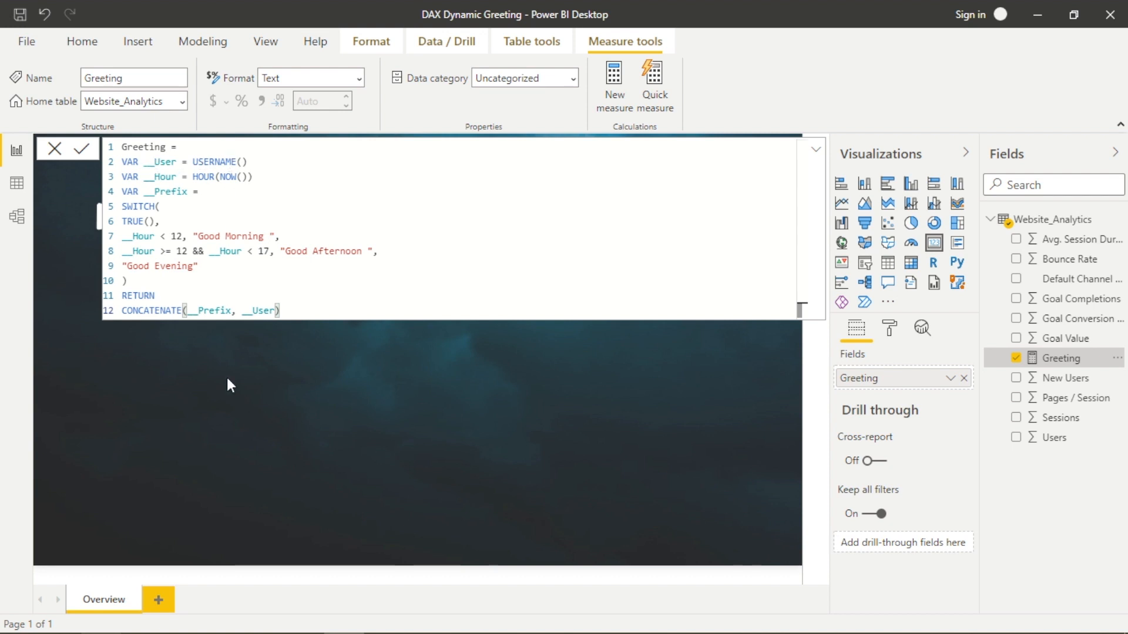
pyautogui.click(227, 432)
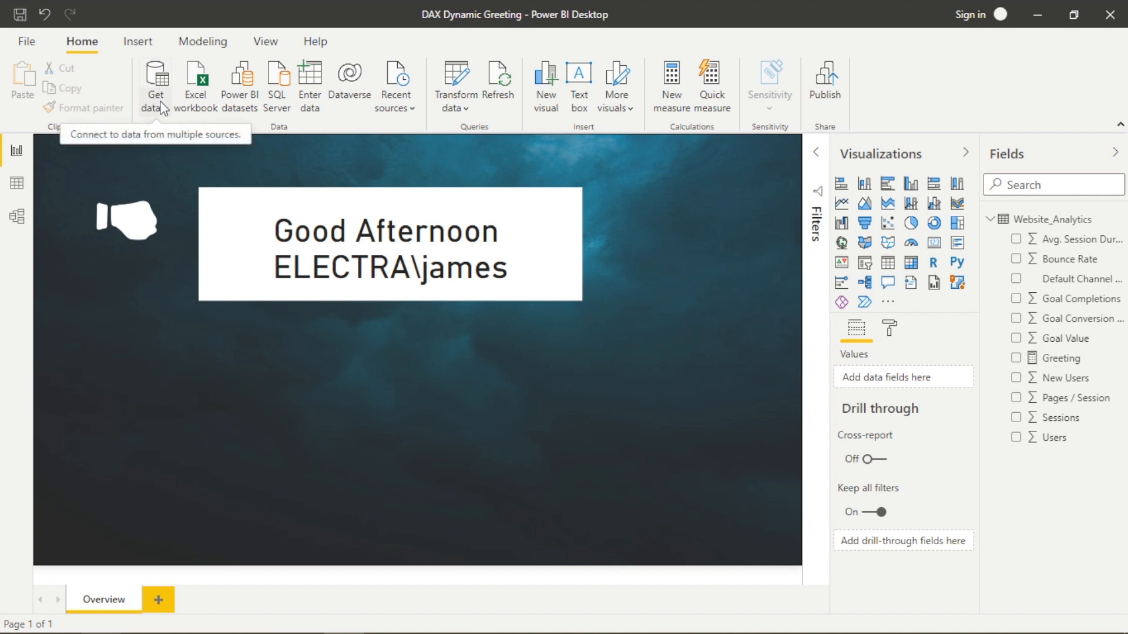
# Step: Create a manual table with columns ID and User, and enter one row holding the account login and the user's first name
pyautogui.click(310, 103)
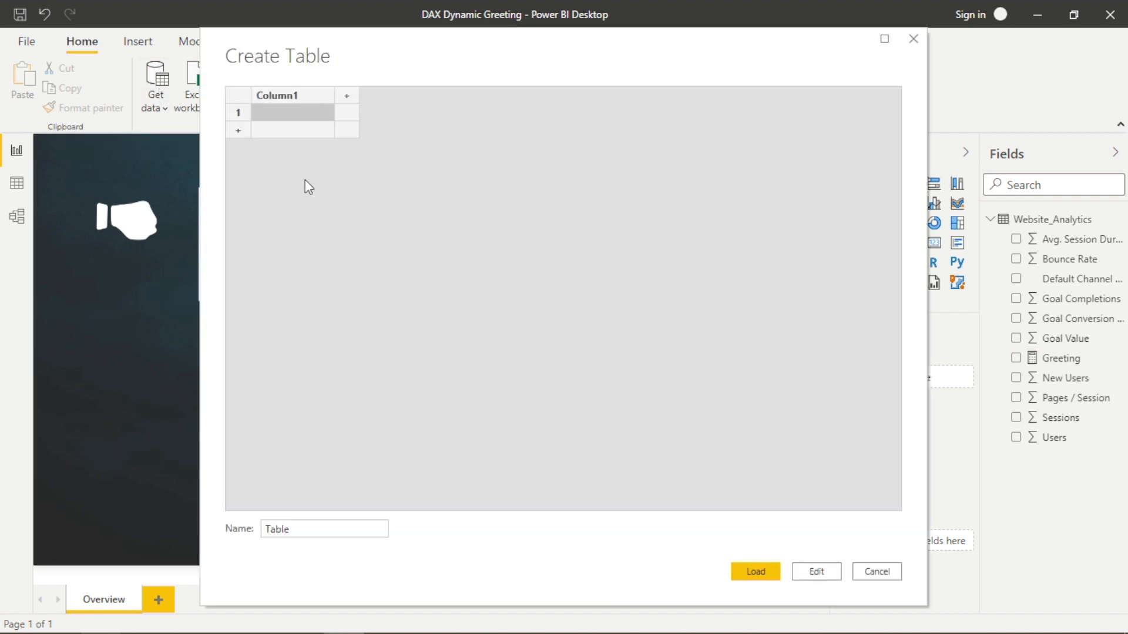
pyautogui.doubleClick(292, 95)
pyautogui.press('BackSpace')
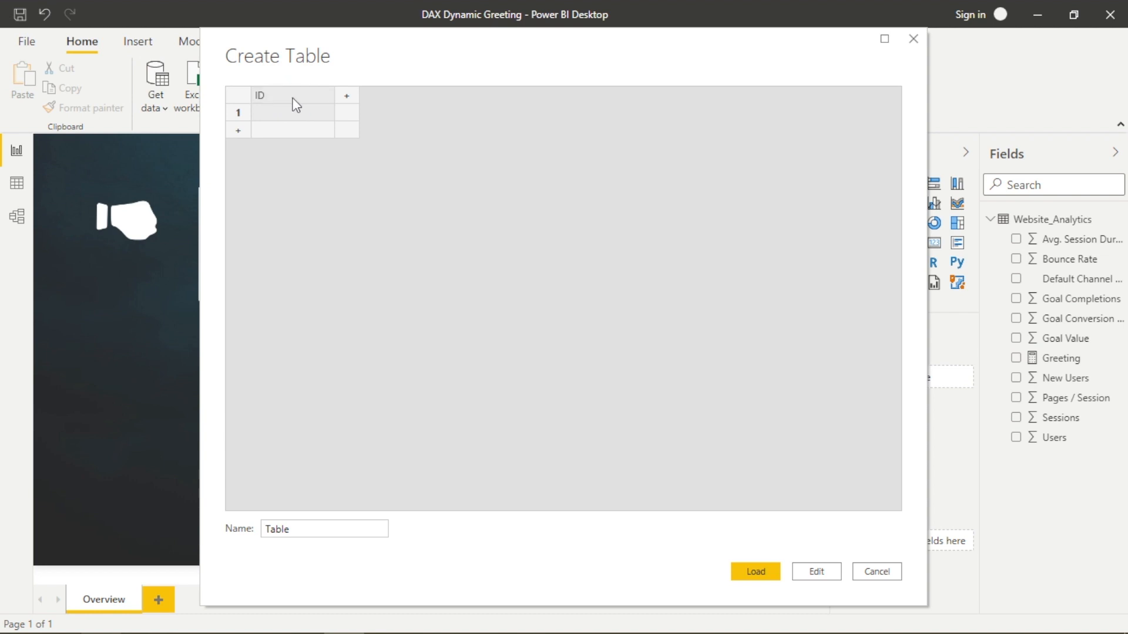
pyautogui.click(348, 96)
pyautogui.write('User')
pyautogui.click(281, 114)
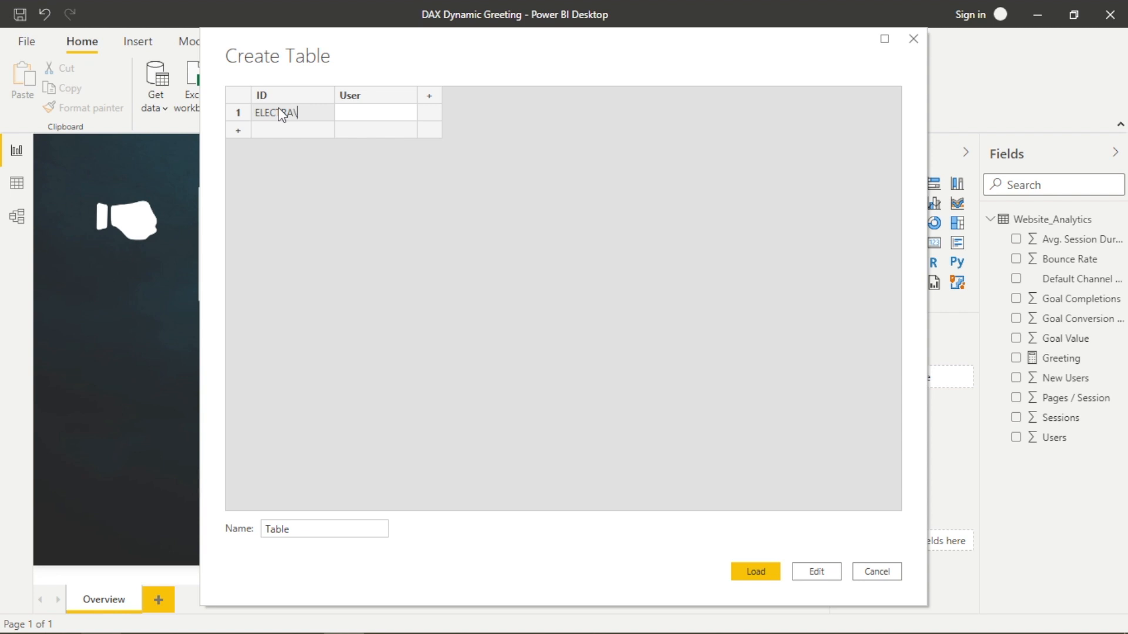
pyautogui.click(366, 116)
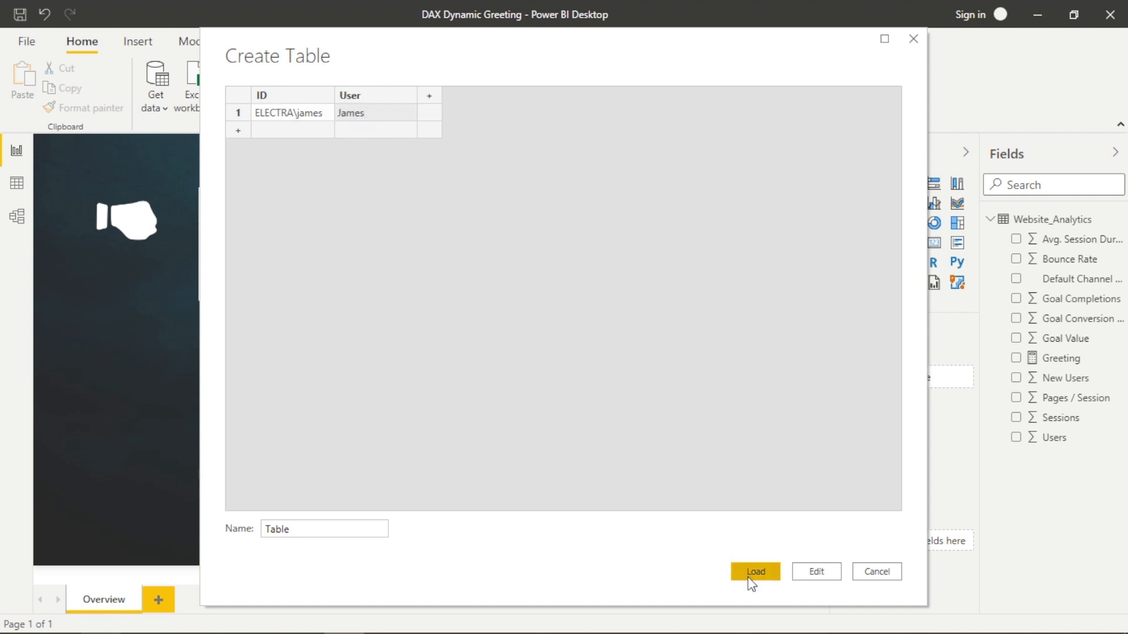
# Step: Name the new table Conversion, load it into the model, and expand its field list
pyautogui.moveTo(296, 531); pyautogui.dragTo(244, 527)
pyautogui.press('BackSpace')
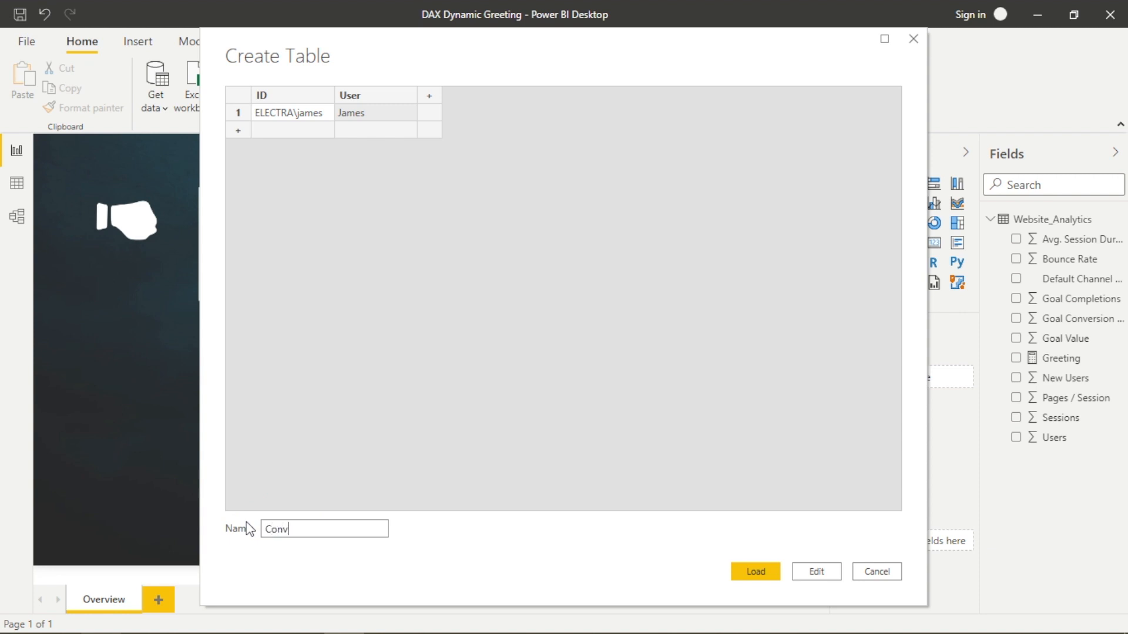
pyautogui.click(758, 579)
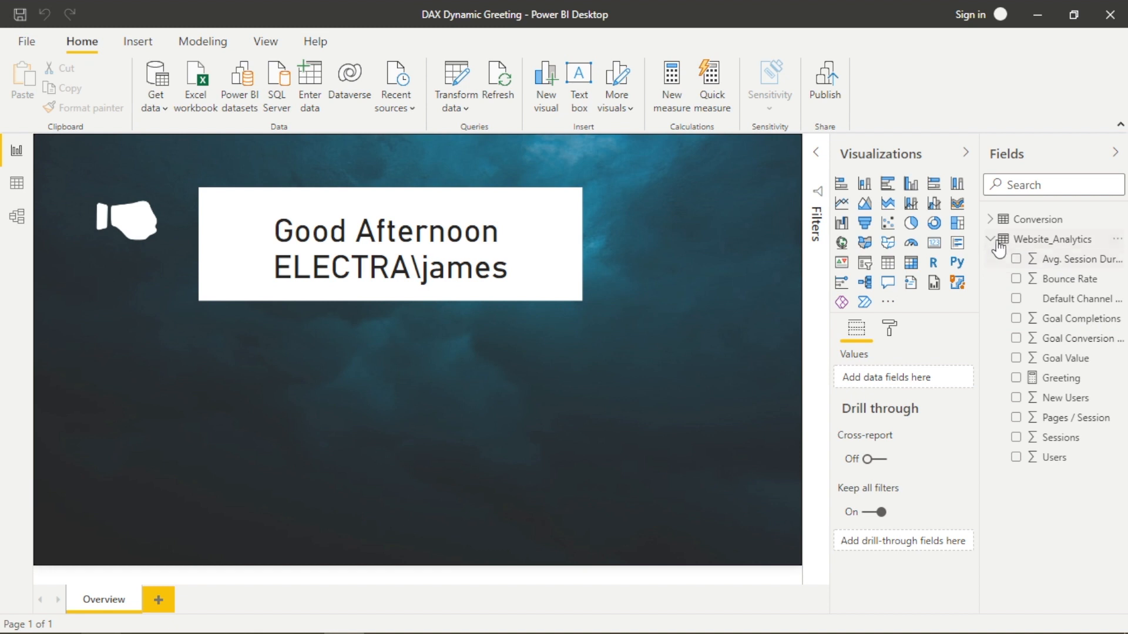
pyautogui.click(991, 220)
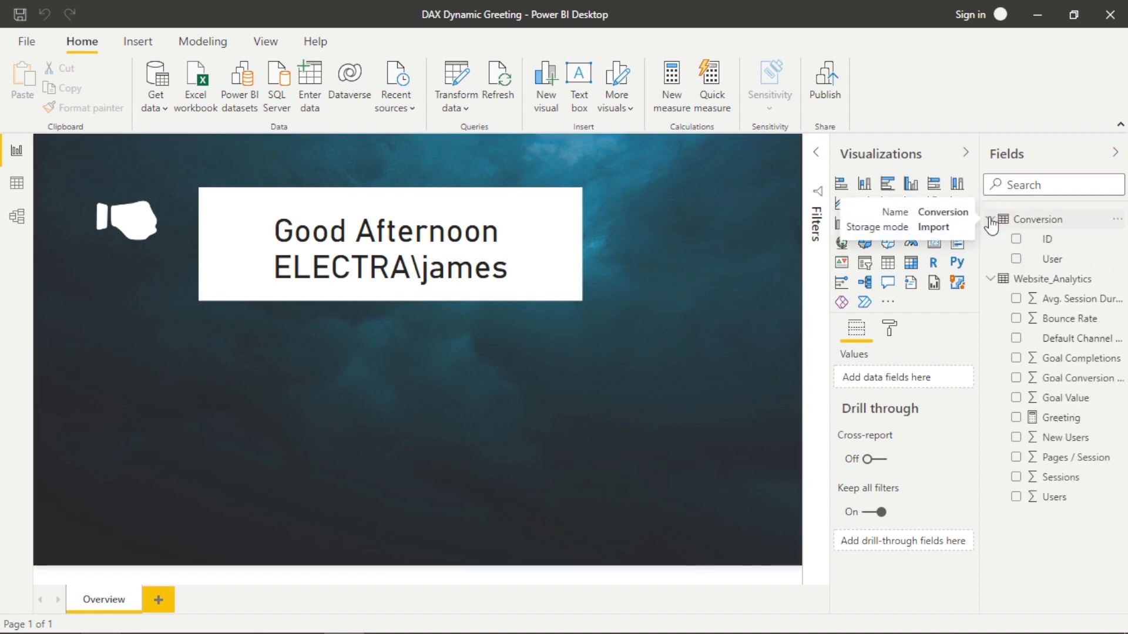
pyautogui.click(990, 279)
pyautogui.click(993, 281)
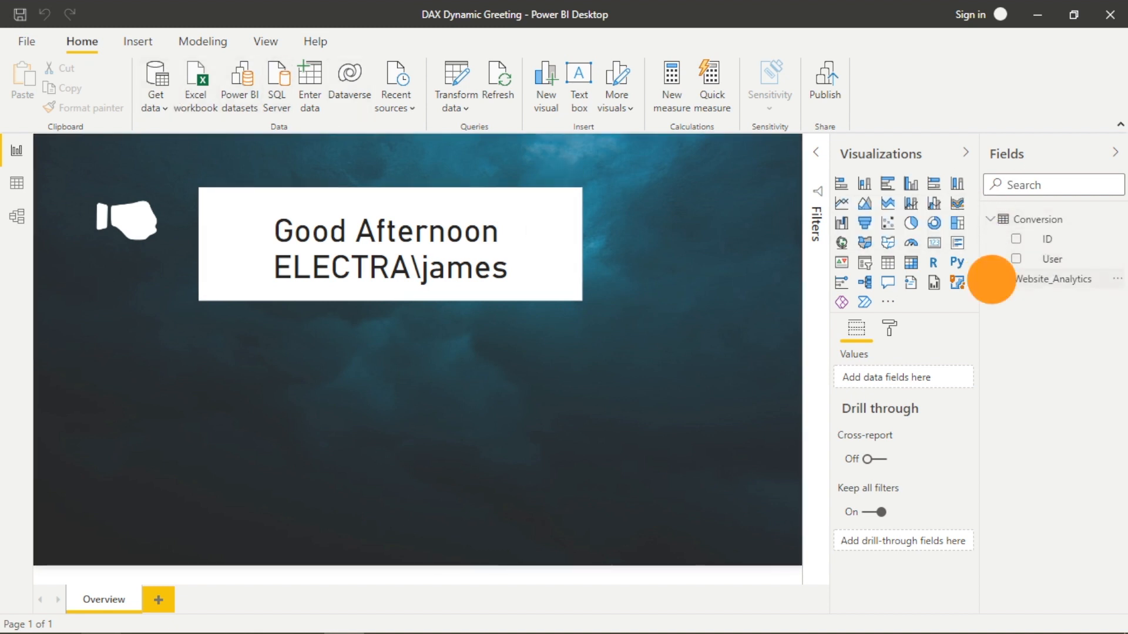
# Step: In the Greeting measure, start a variable __Display with the LOOKUPVALUE function on a new line below the __User variable
pyautogui.click(1061, 418)
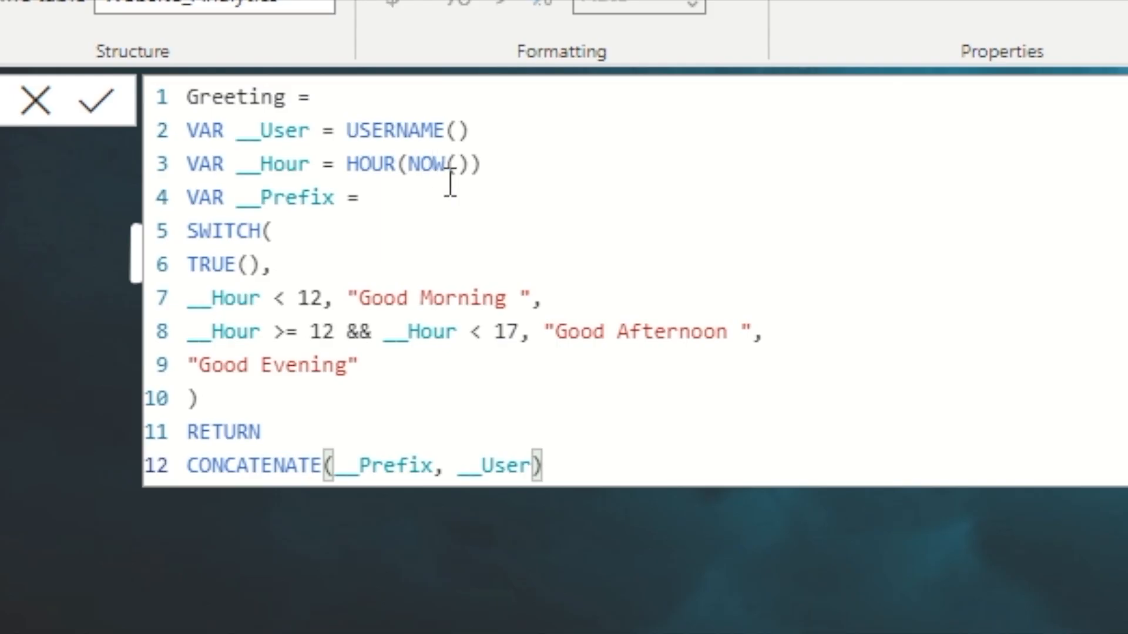
pyautogui.click(259, 158)
pyautogui.press('Return')
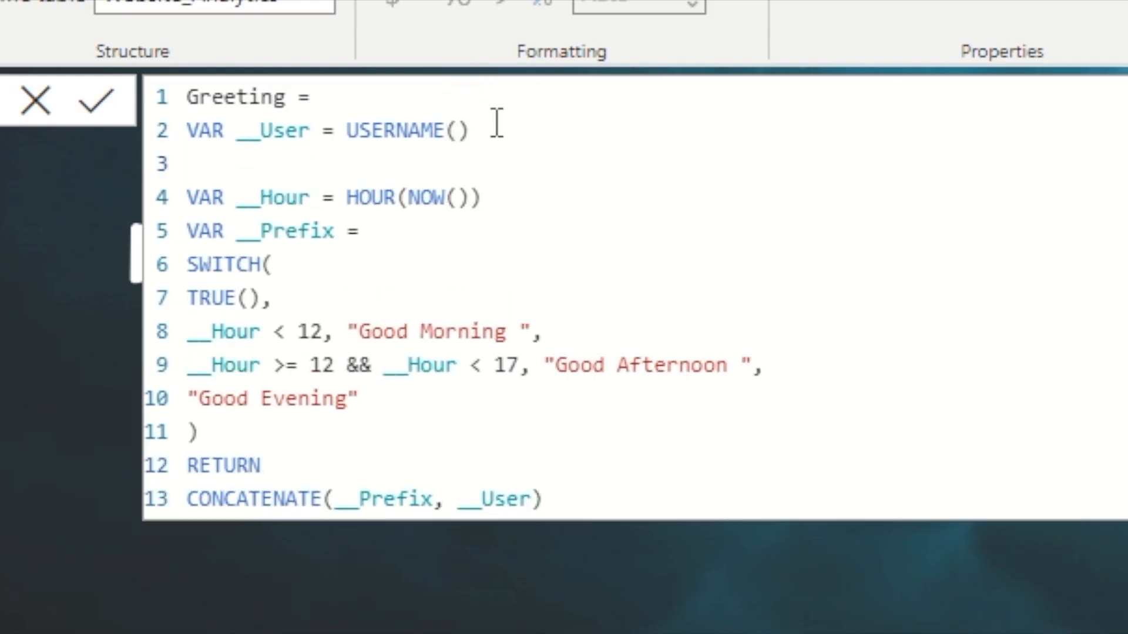
pyautogui.write('Var __D')
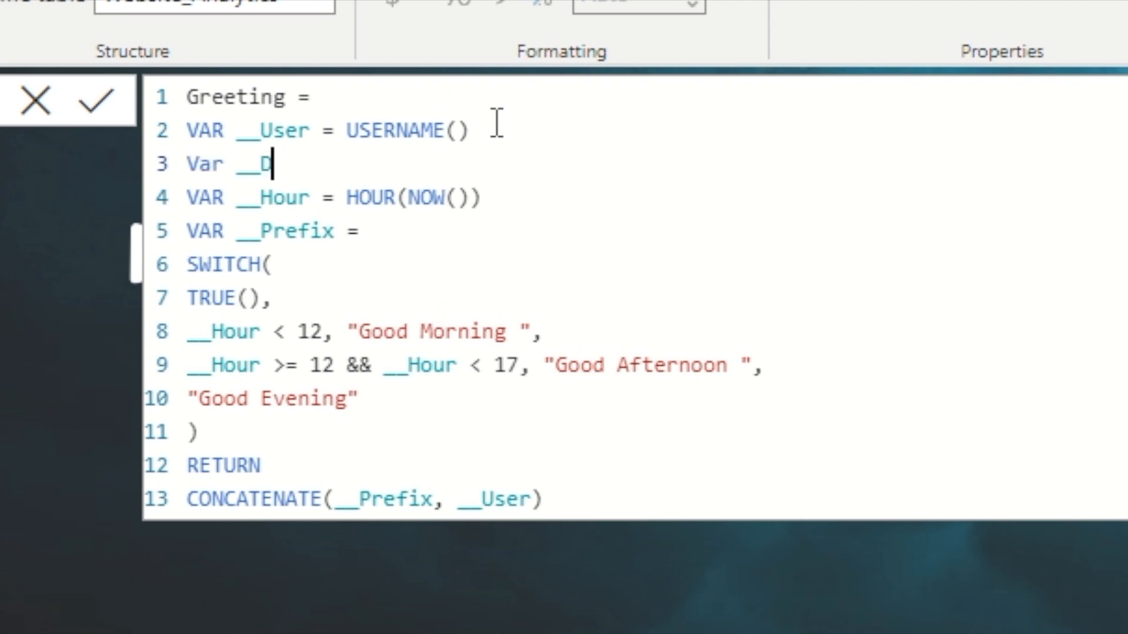
pyautogui.write('isplay = LOO')
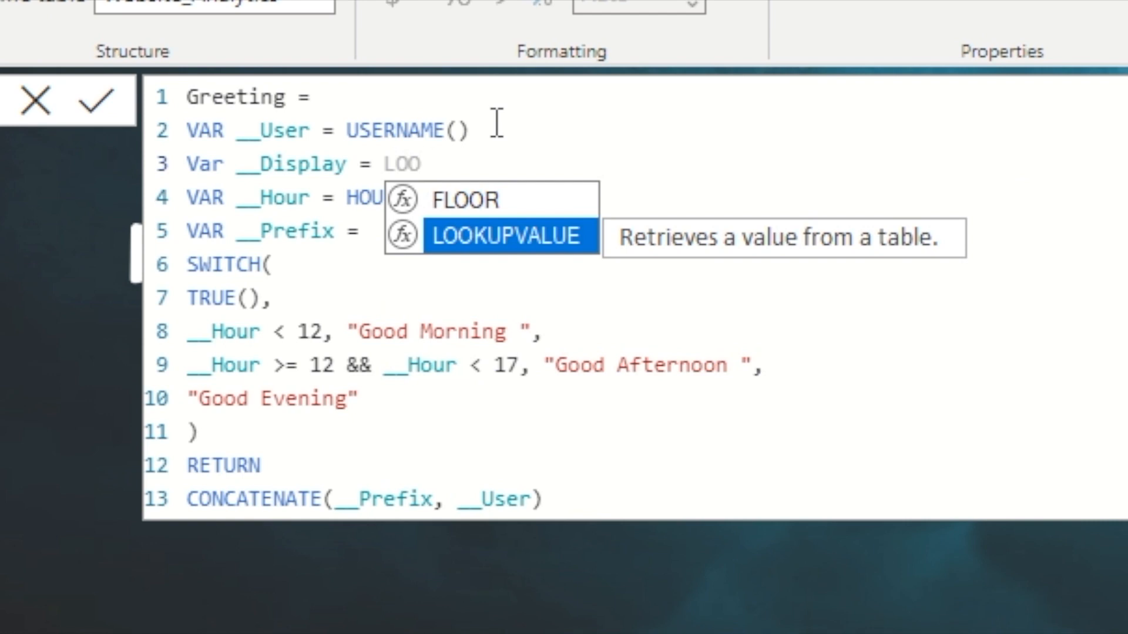
pyautogui.press('Tab')
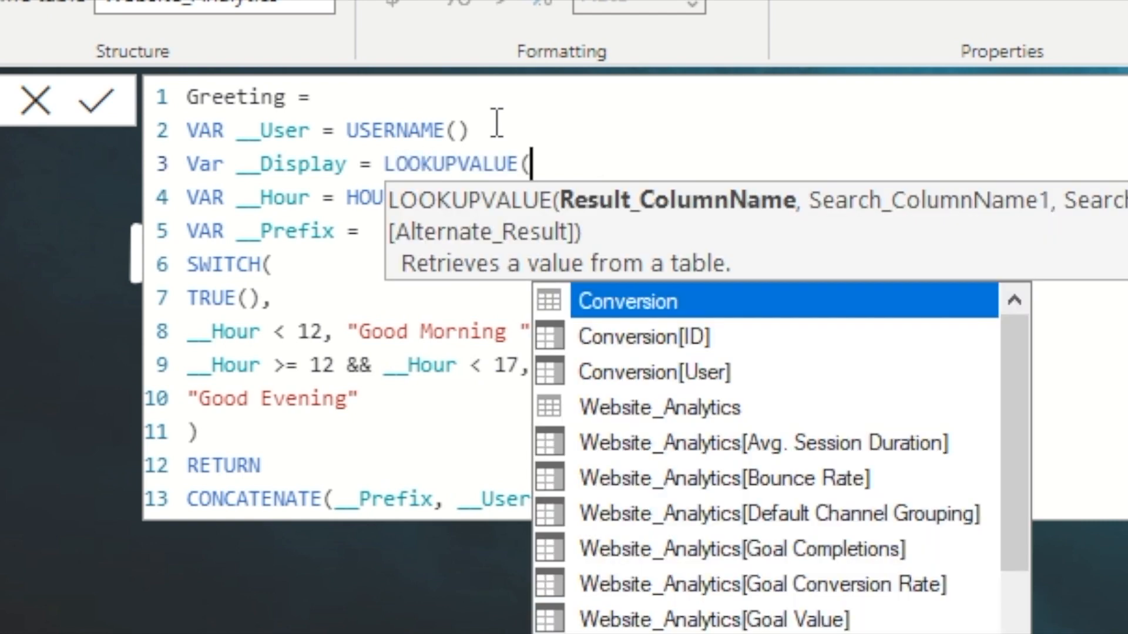
# Step: Complete the LOOKUPVALUE arguments with Conversion[User] as result column, Conversion[ID] as search column and __User as search value
pyautogui.press('Down')
pyautogui.press('Down')
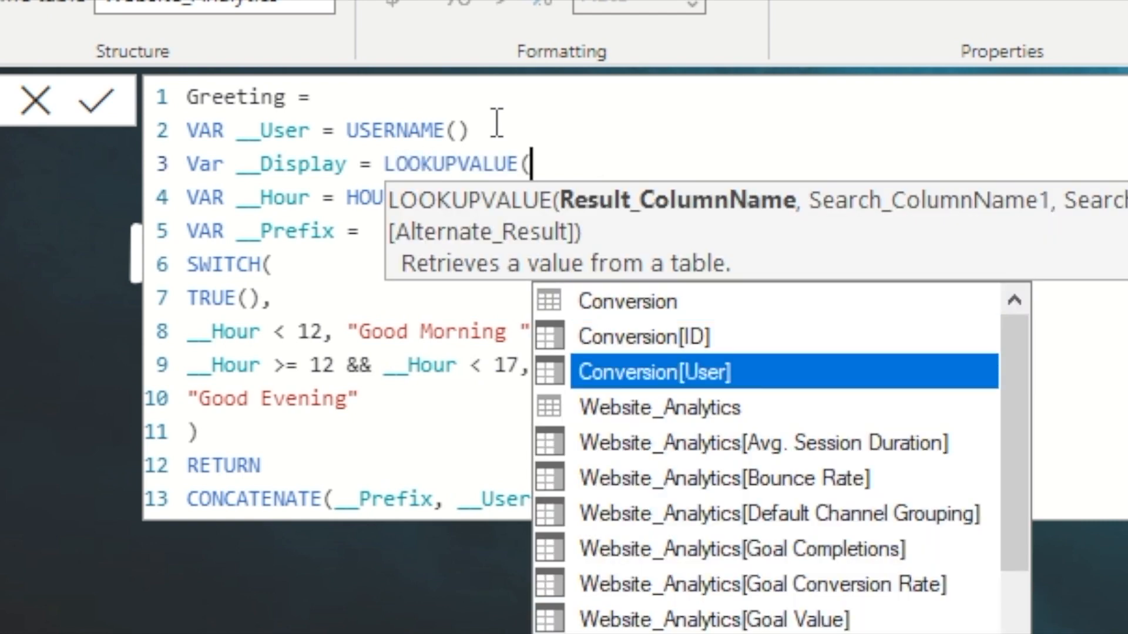
pyautogui.press('Tab')
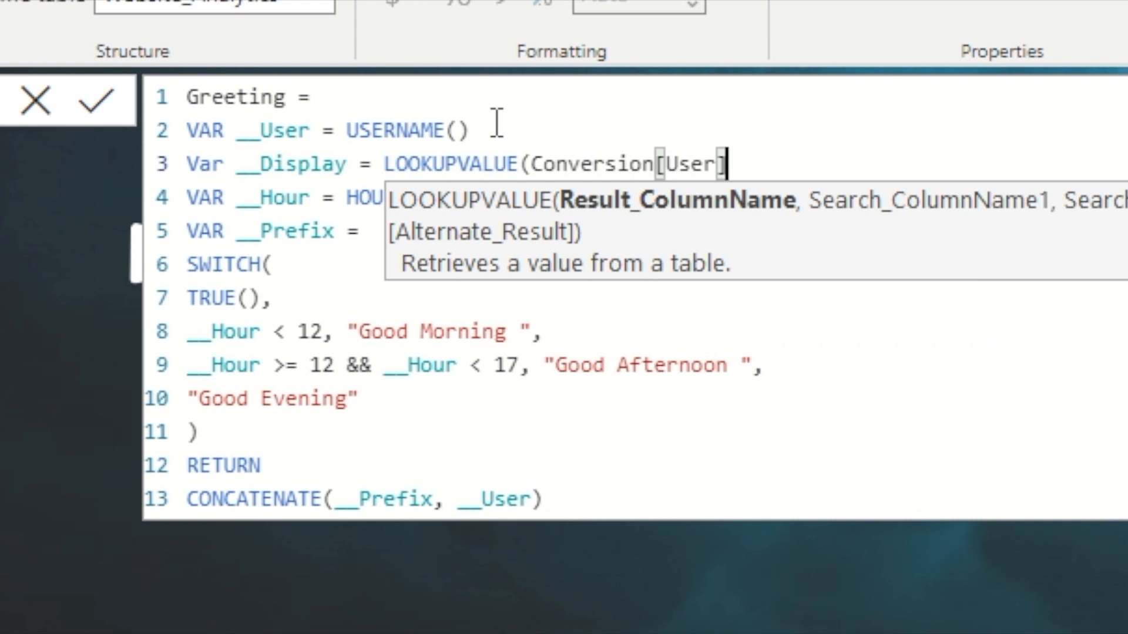
pyautogui.write(',')
pyautogui.press('Down')
pyautogui.press('Tab')
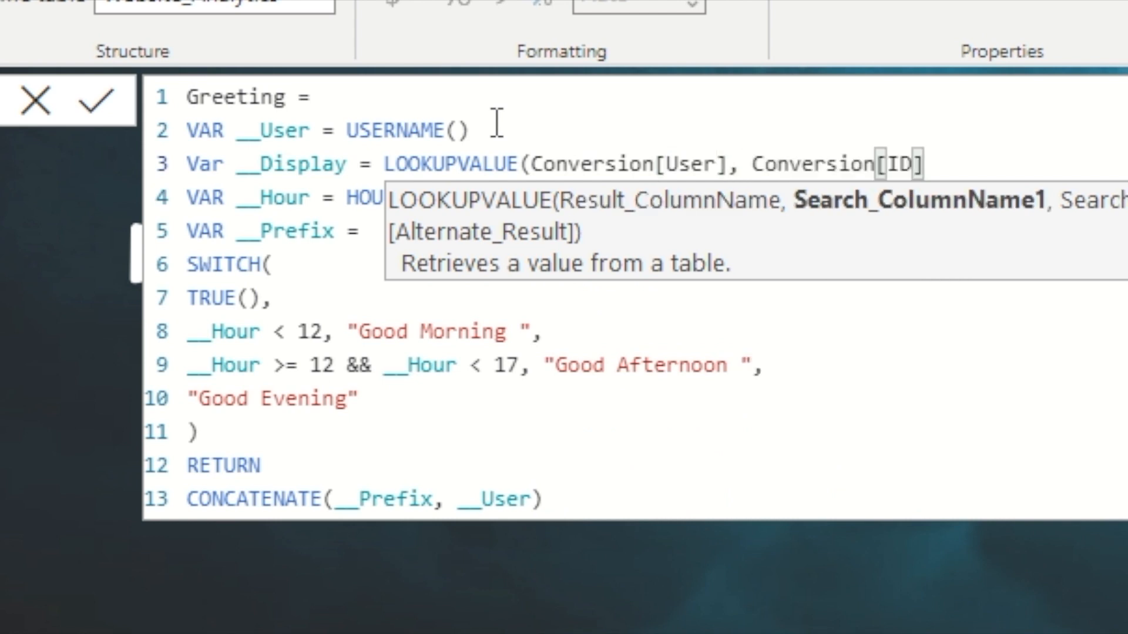
pyautogui.write(', __')
pyautogui.press('Tab')
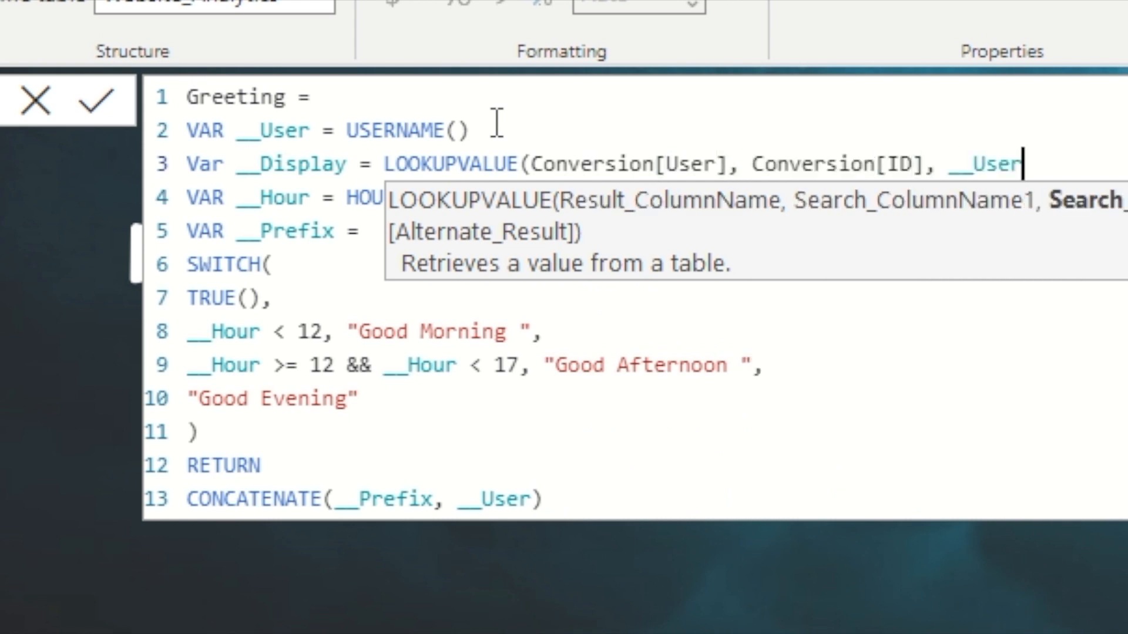
pyautogui.write(')')
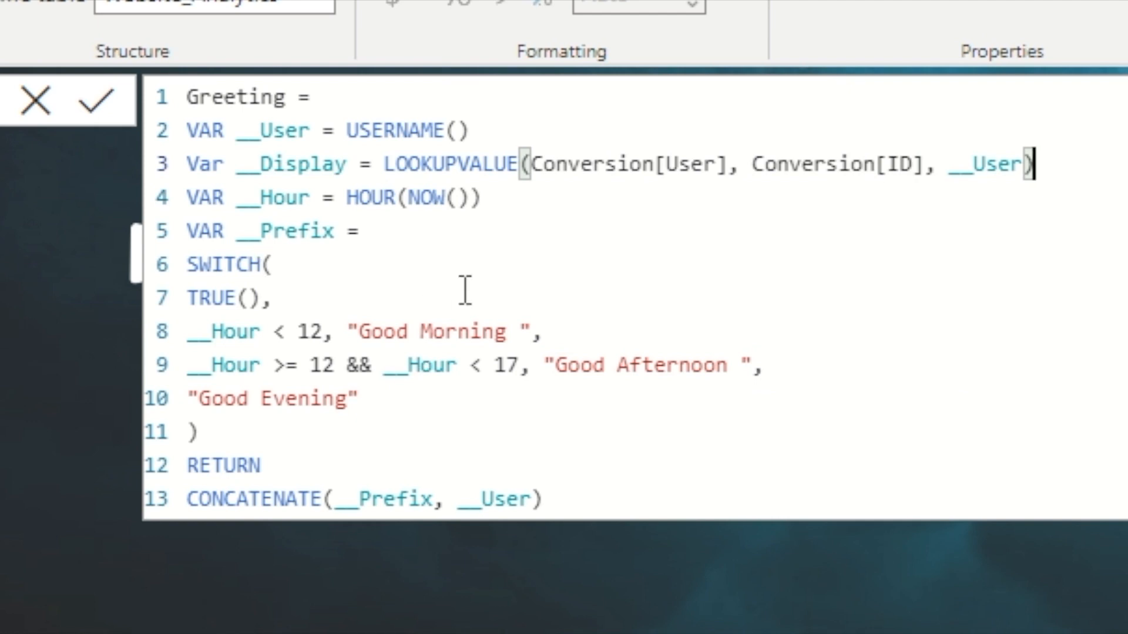
# Step: Replace __User with __Display in the final CONCATENATE function and commit the Greeting measure
pyautogui.click(533, 499)
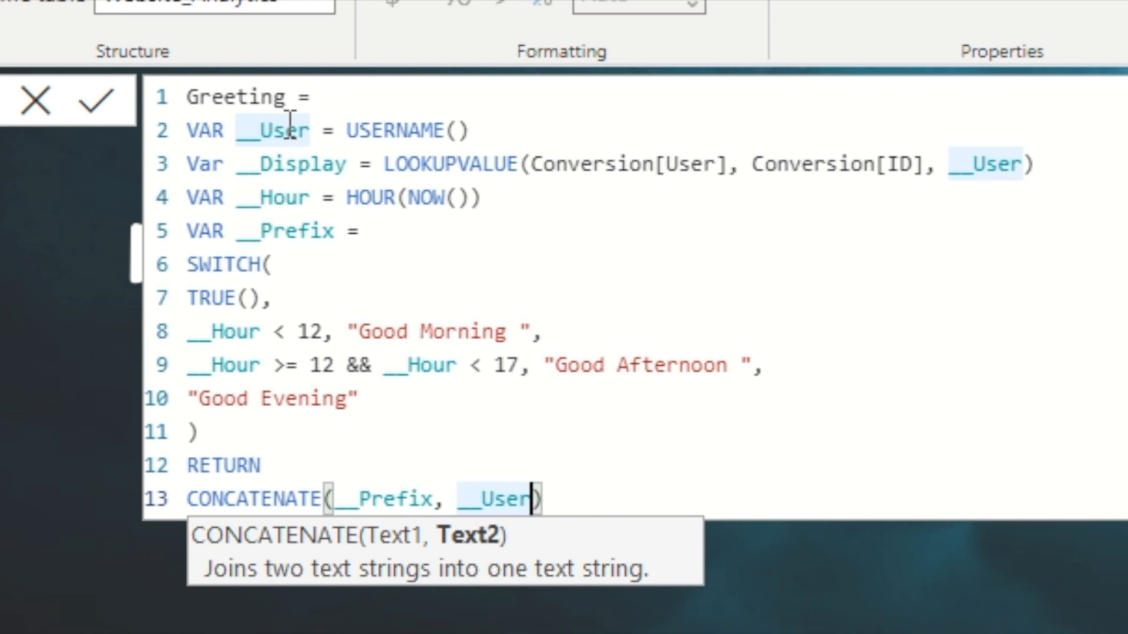
pyautogui.press('BackSpace')
pyautogui.press('BackSpace')
pyautogui.press('BackSpace')
pyautogui.press('BackSpace')
pyautogui.press('Tab')
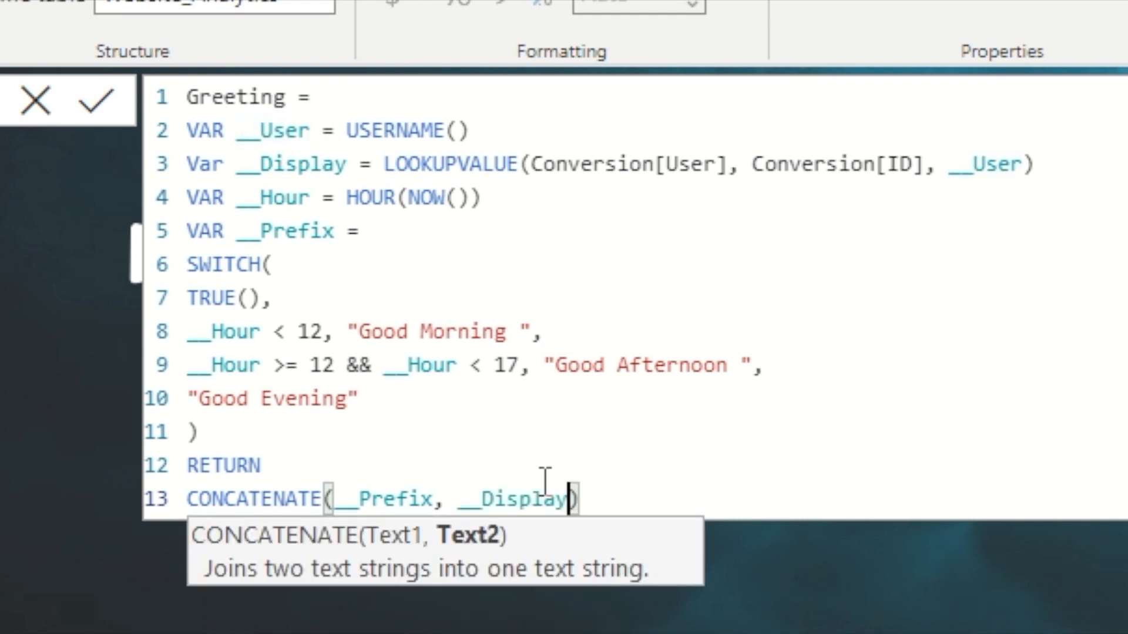
pyautogui.click(104, 99)
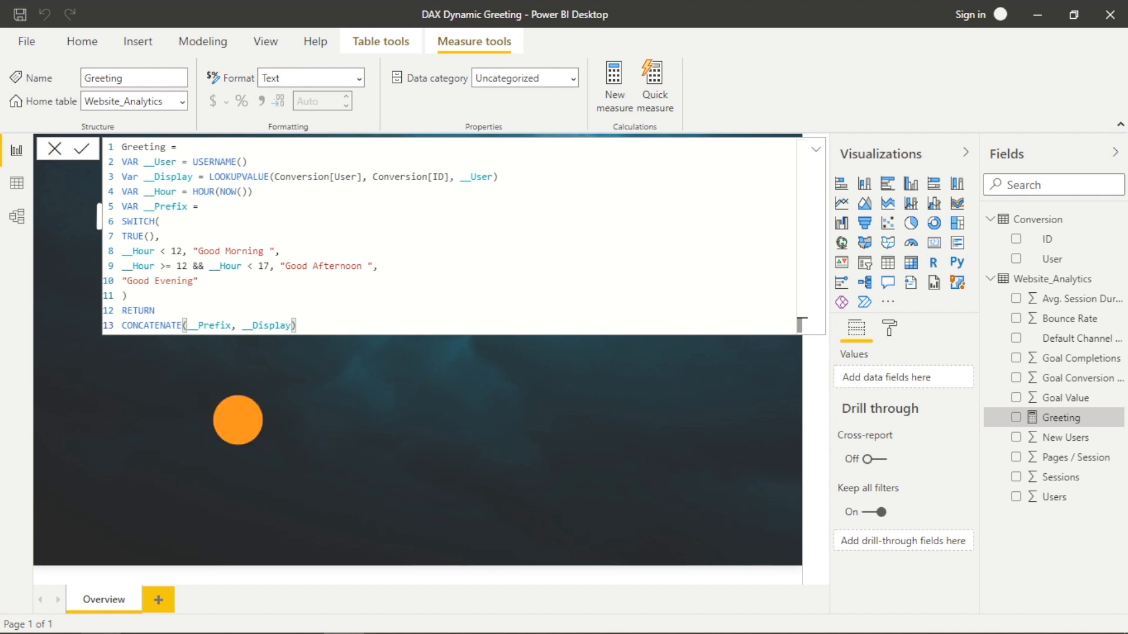
pyautogui.click(238, 420)
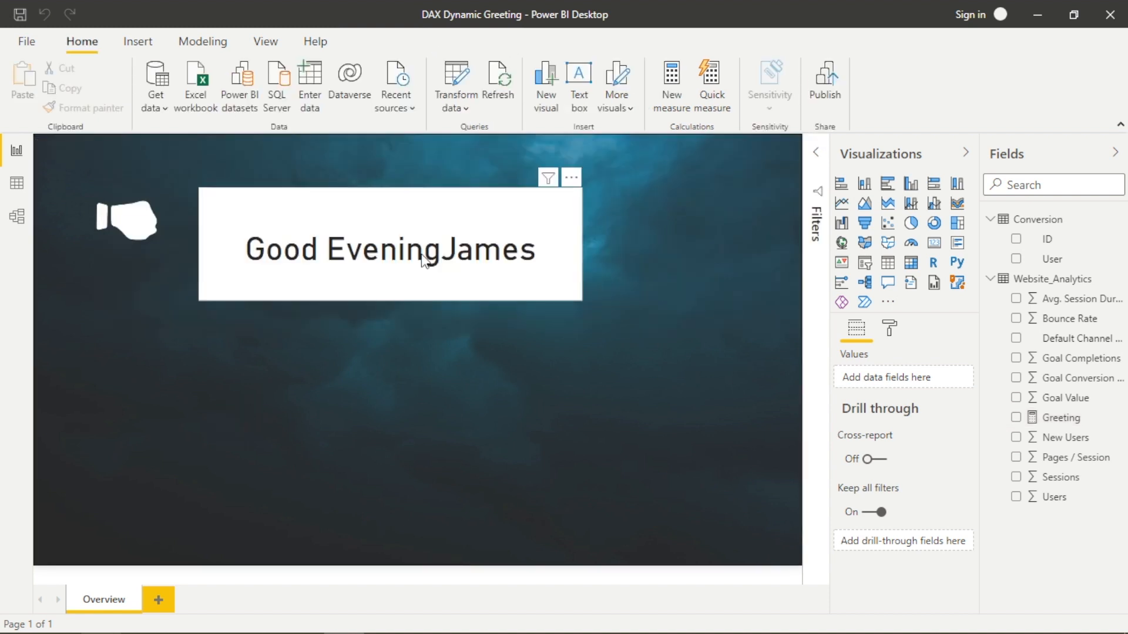
# Step: Add a trailing space inside the "Good Evening " text of the Greeting measure and commit the change
pyautogui.click(366, 283)
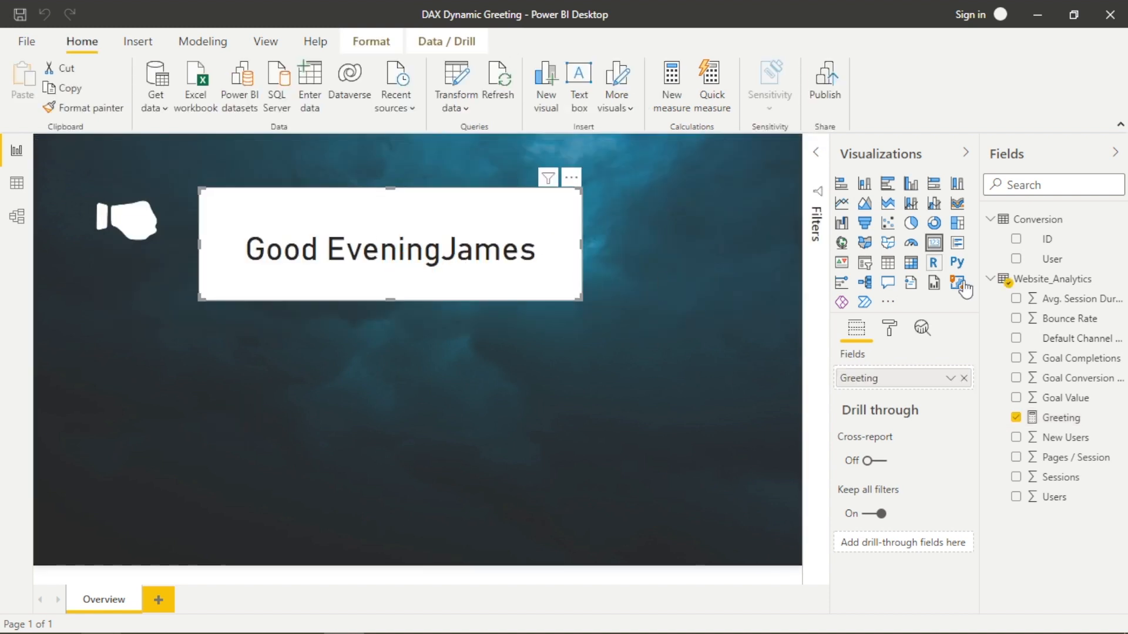
pyautogui.click(1071, 411)
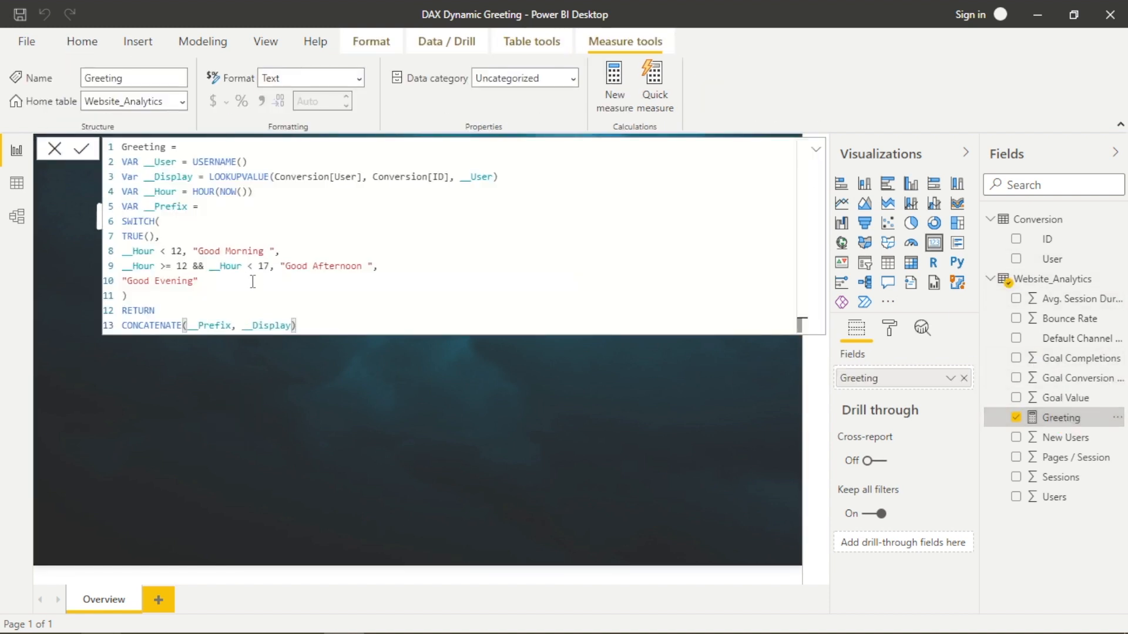
pyautogui.click(194, 281)
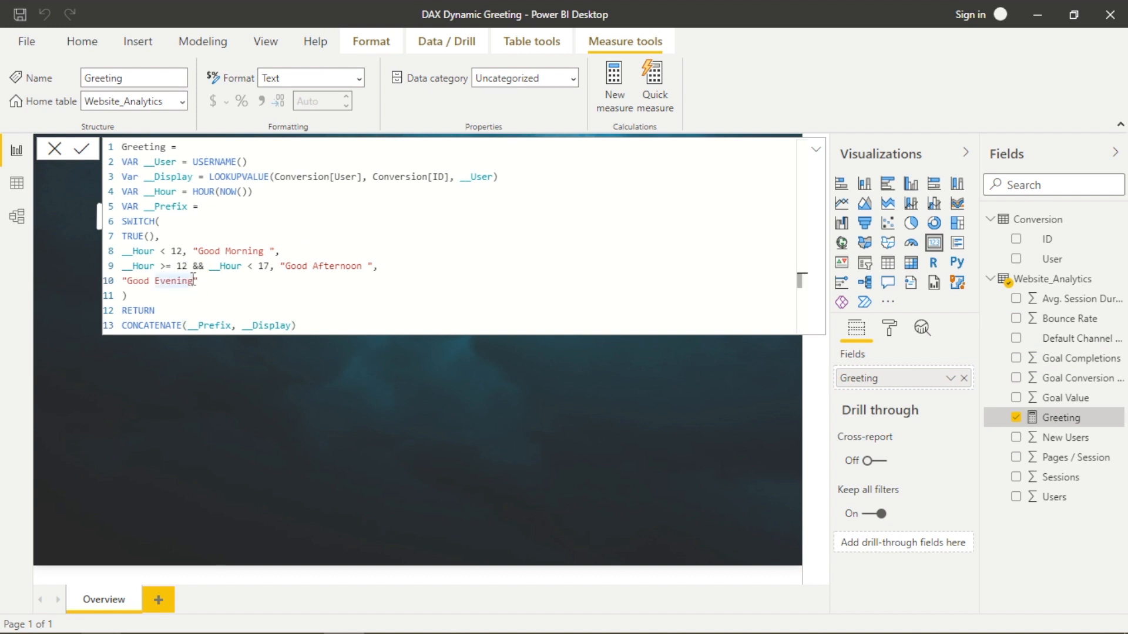
pyautogui.click(81, 148)
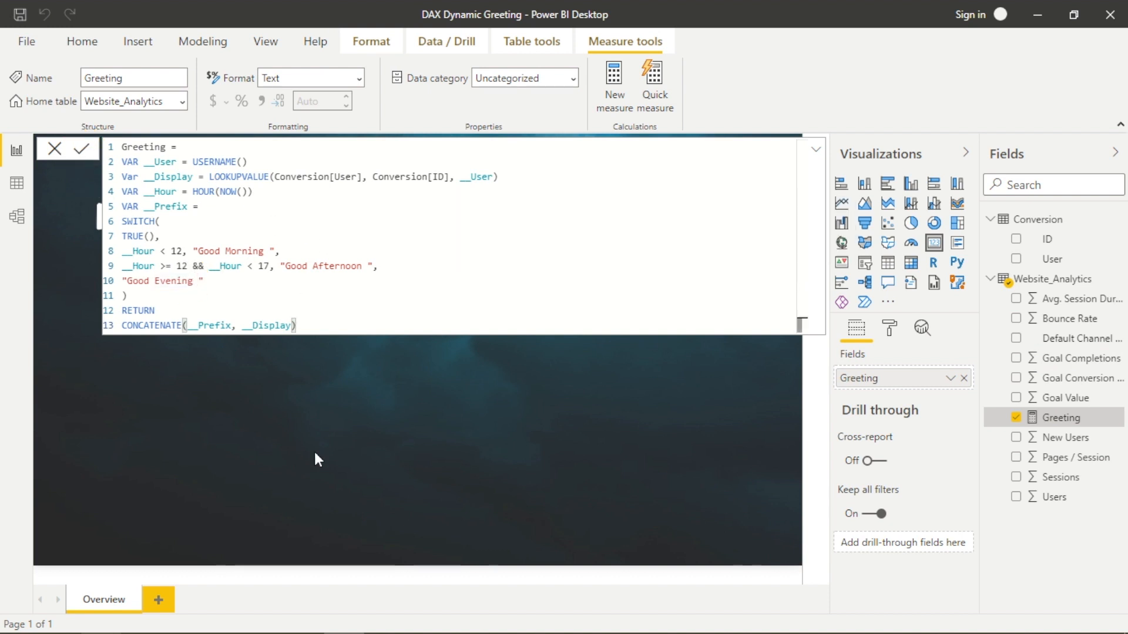
# Step: Leave the Greeting formula editor and turn off the background of the greeting card visual
pyautogui.click(315, 455)
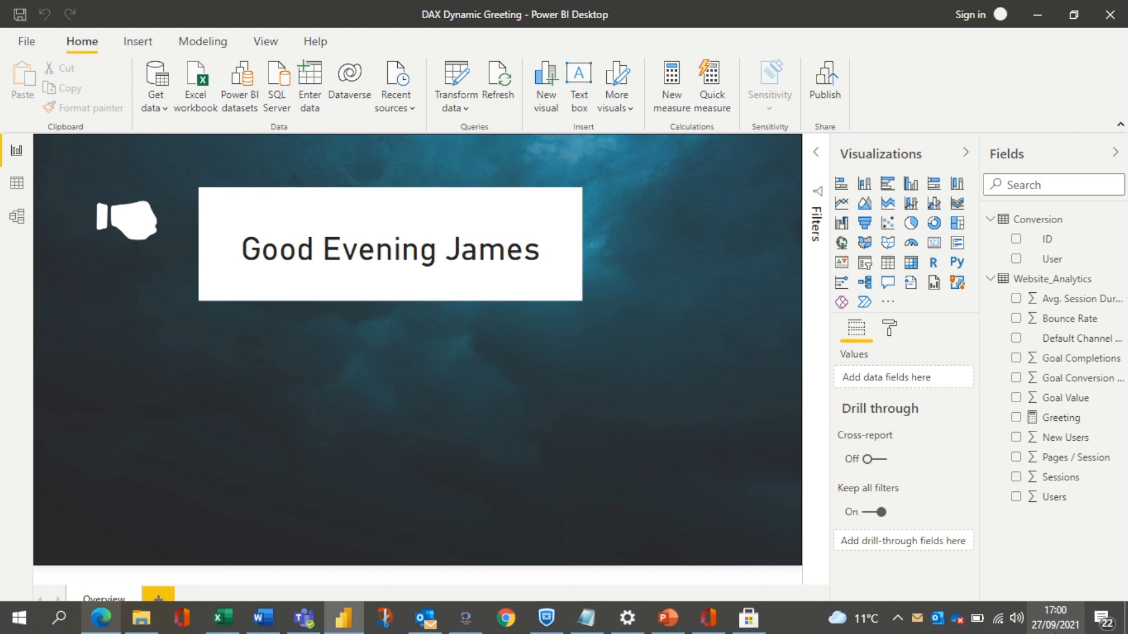
pyautogui.click(888, 327)
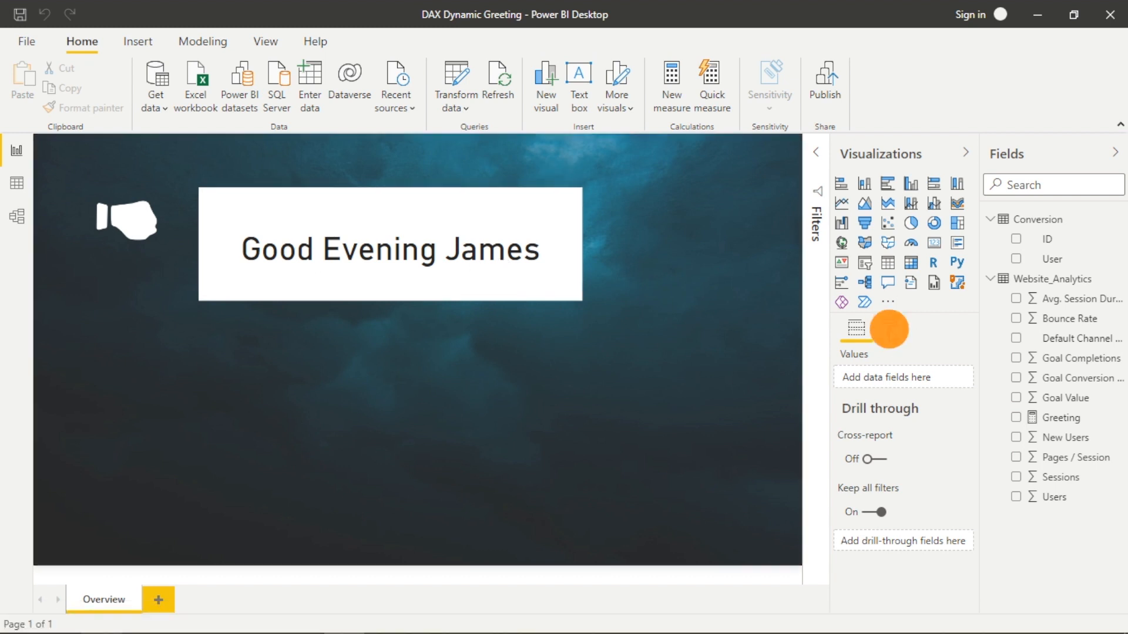
pyautogui.click(472, 255)
pyautogui.click(890, 328)
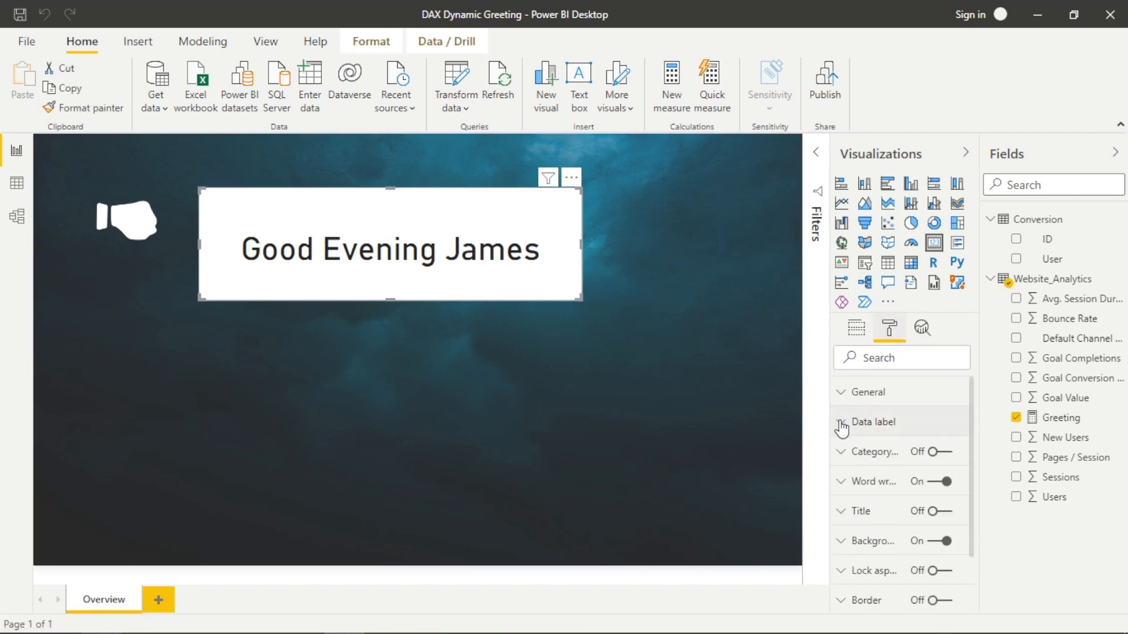
pyautogui.scroll(-2, 866, 479)
pyautogui.click(946, 458)
# Step: Set the greeting card's data label colour to white and move the card next to the hand icon
pyautogui.scroll(2, 869, 449)
pyautogui.click(845, 422)
pyautogui.click(876, 473)
pyautogui.click(872, 396)
pyautogui.moveTo(463, 292); pyautogui.dragTo(346, 249)
pyautogui.click(343, 325)
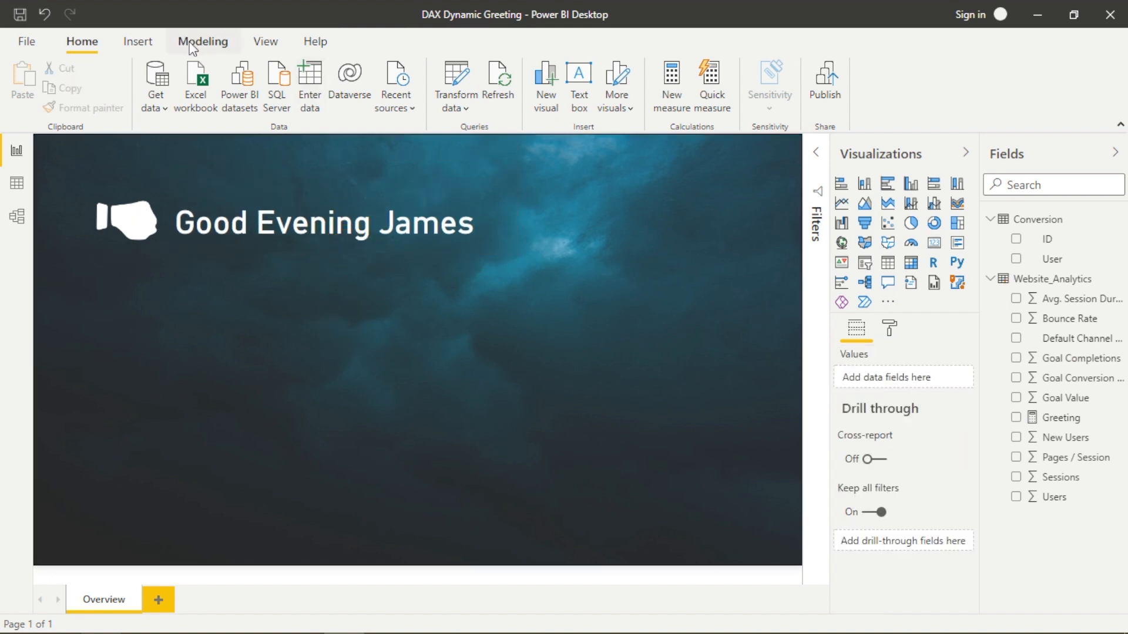
# Step: Insert a line shape and place it beneath the greeting, stretched from the hand icon to just past the end of the text
pyautogui.click(151, 51)
pyautogui.click(641, 83)
pyautogui.click(713, 308)
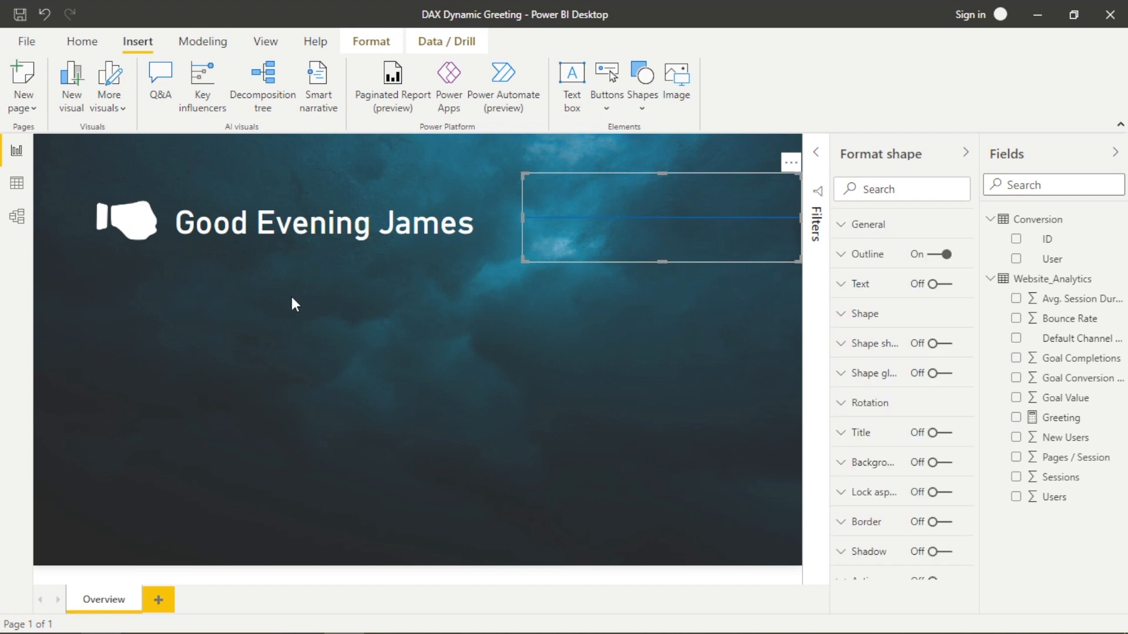
pyautogui.moveTo(705, 254); pyautogui.dragTo(515, 273)
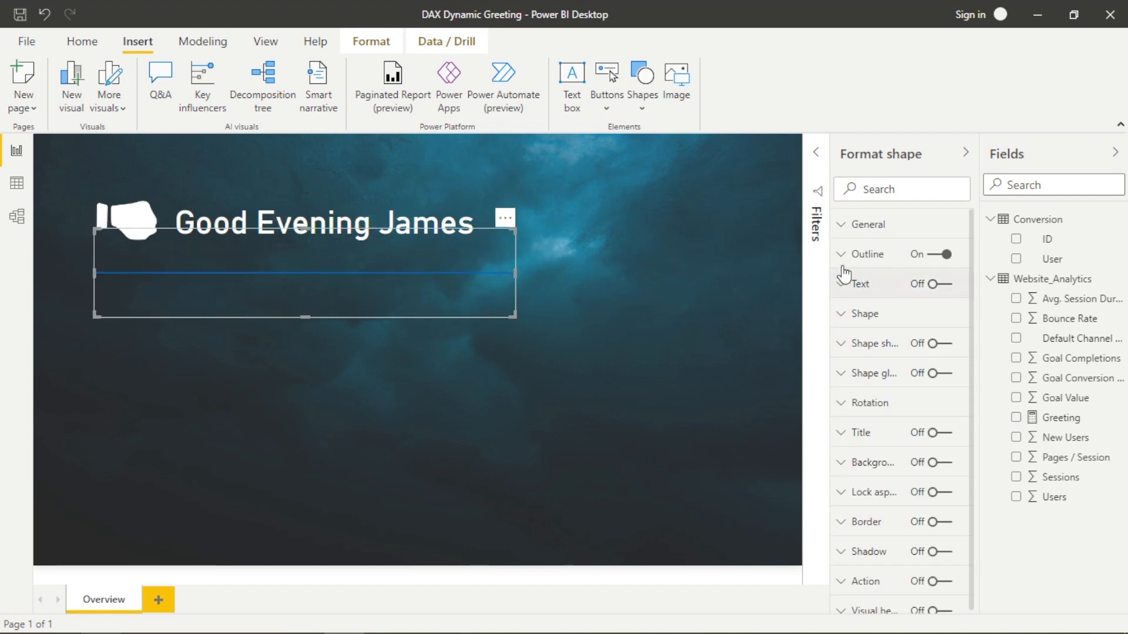
# Step: Make the line's outline white and slightly thicker, and move the line up closer to the greeting text
pyautogui.click(847, 259)
pyautogui.click(878, 304)
pyautogui.click(872, 336)
pyautogui.click(892, 354)
pyautogui.click(891, 354)
pyautogui.click(891, 362)
pyautogui.moveTo(494, 308); pyautogui.dragTo(493, 289)
# Step: Enable the shape shadow on the line and set the shadow colour to white
pyautogui.scroll(-5, 900, 441)
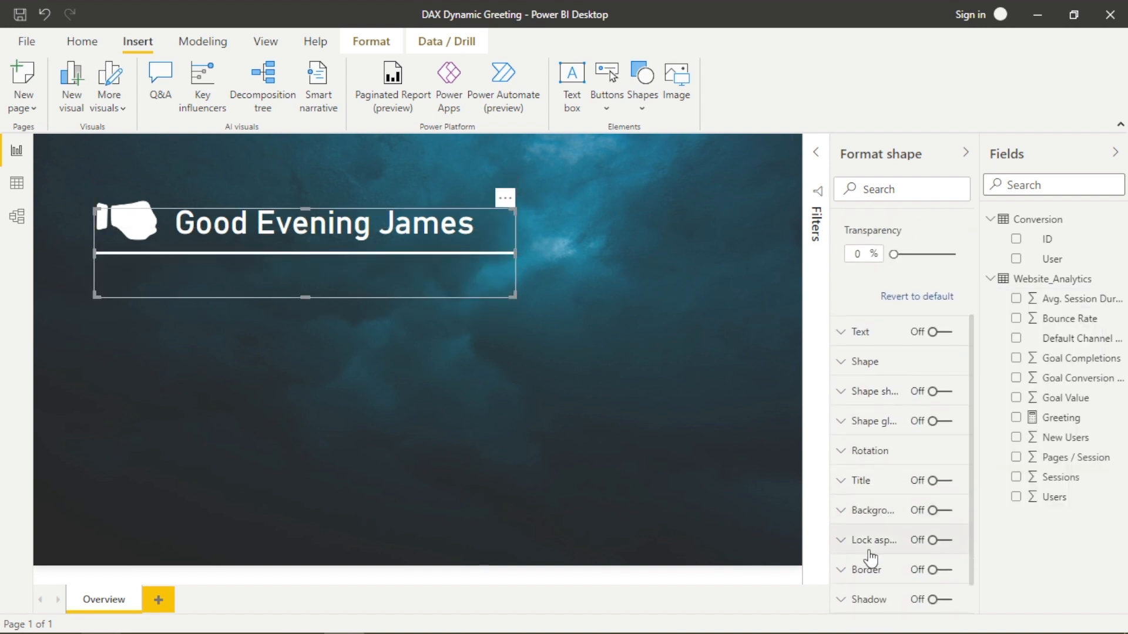
pyautogui.click(942, 547)
pyautogui.click(941, 547)
pyautogui.click(939, 338)
pyautogui.click(853, 343)
pyautogui.click(878, 388)
pyautogui.click(866, 118)
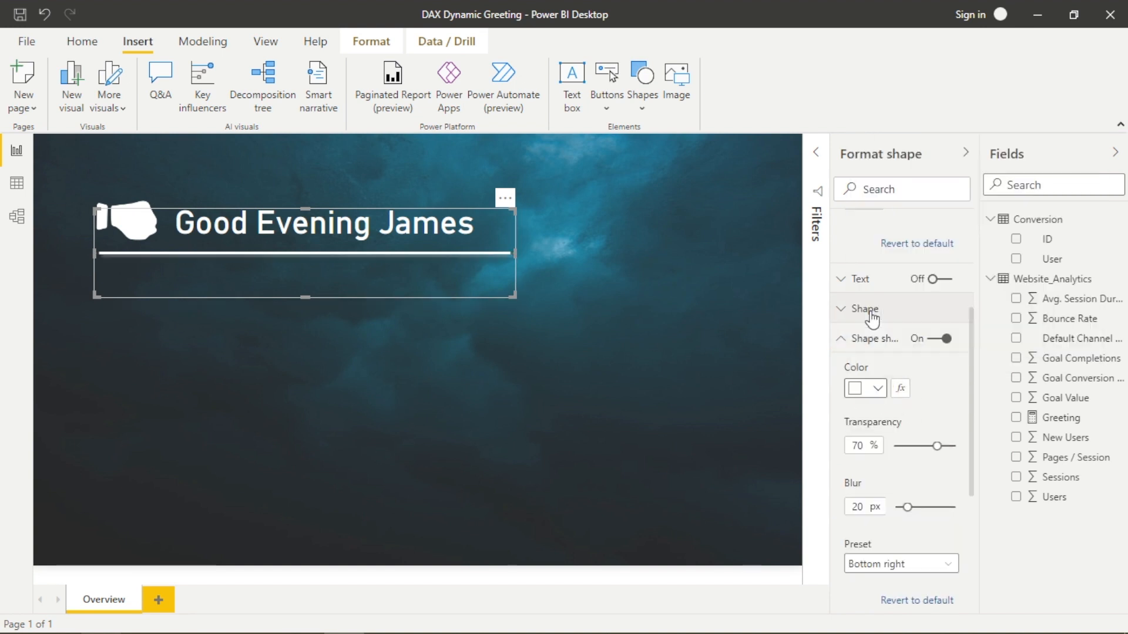
# Step: Move the line slightly further down below the greeting and save the report
pyautogui.click(667, 420)
pyautogui.click(335, 269)
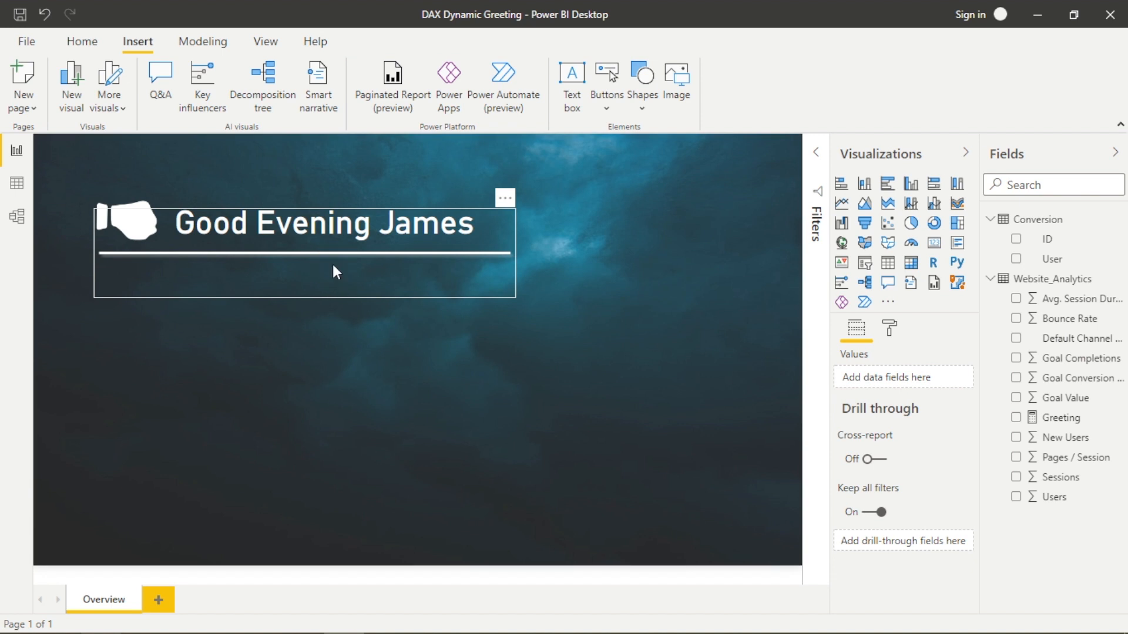
pyautogui.moveTo(335, 269); pyautogui.dragTo(333, 272)
pyautogui.click(370, 417)
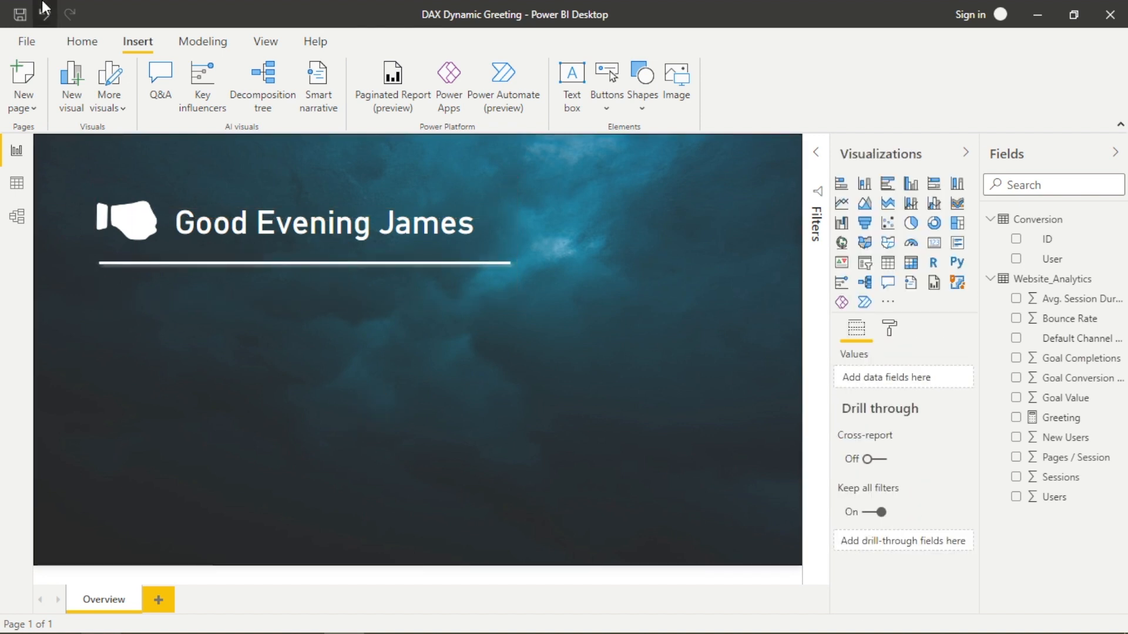
pyautogui.click(14, 17)
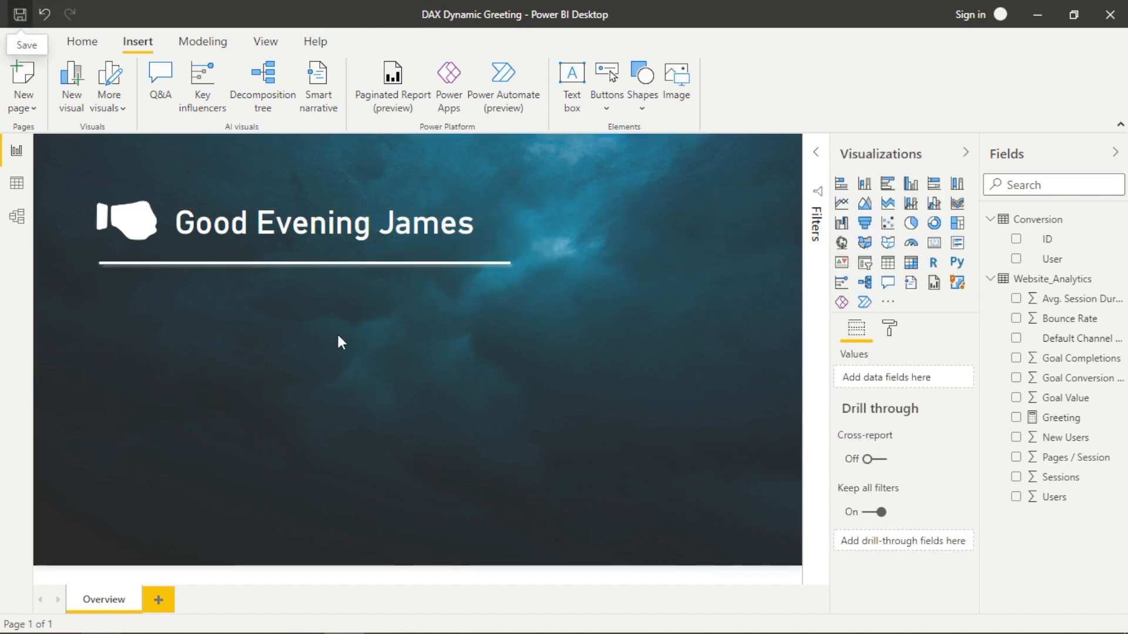
# Step: Open the formula of the Greeting measure for review
pyautogui.click(1062, 418)
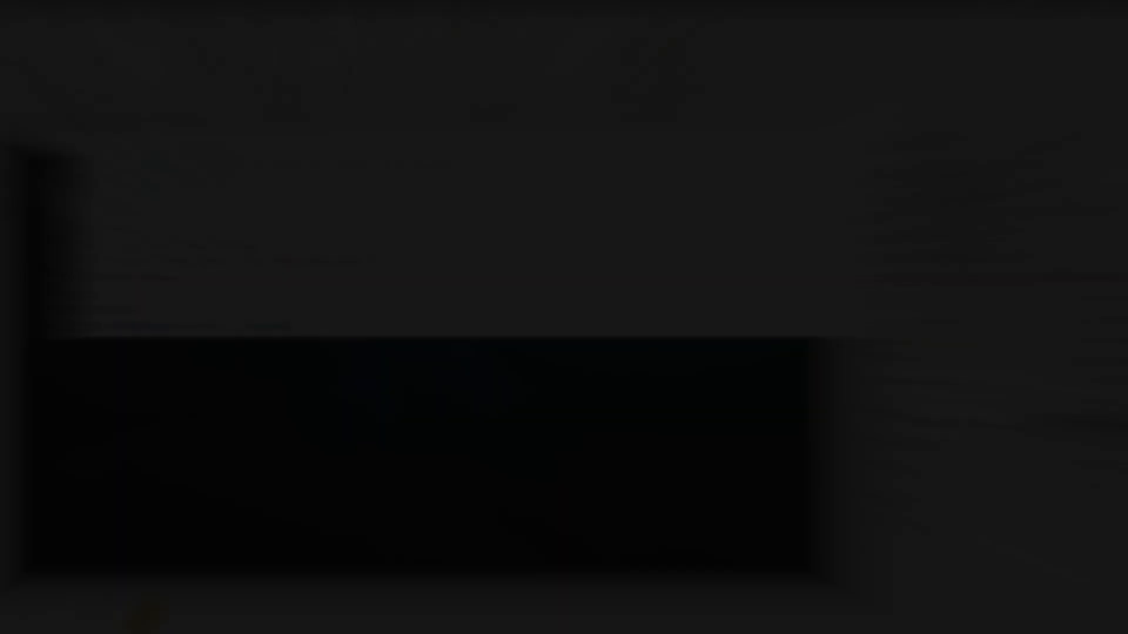